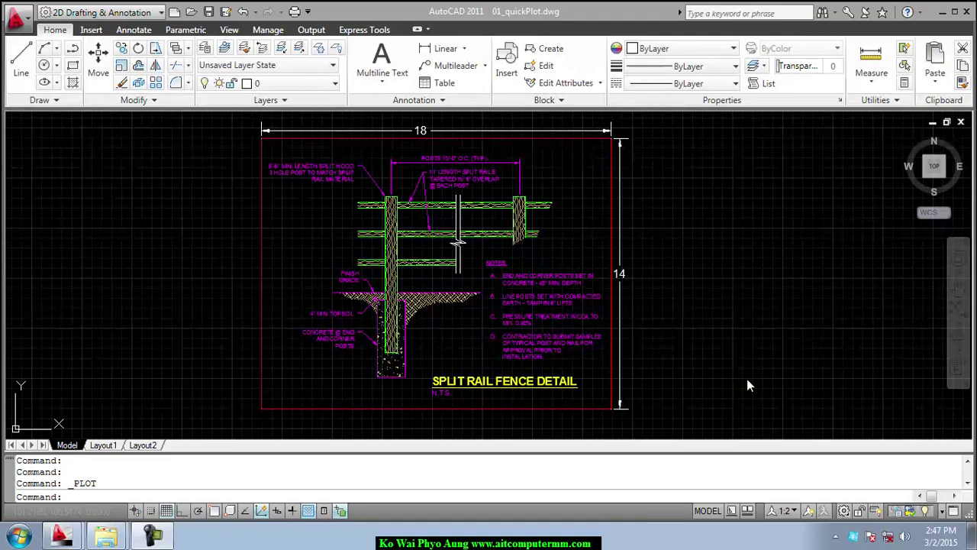
# Open the Plot dialog in its compact view and show the Printer/plotter Name list.
pyautogui.click(295, 12)
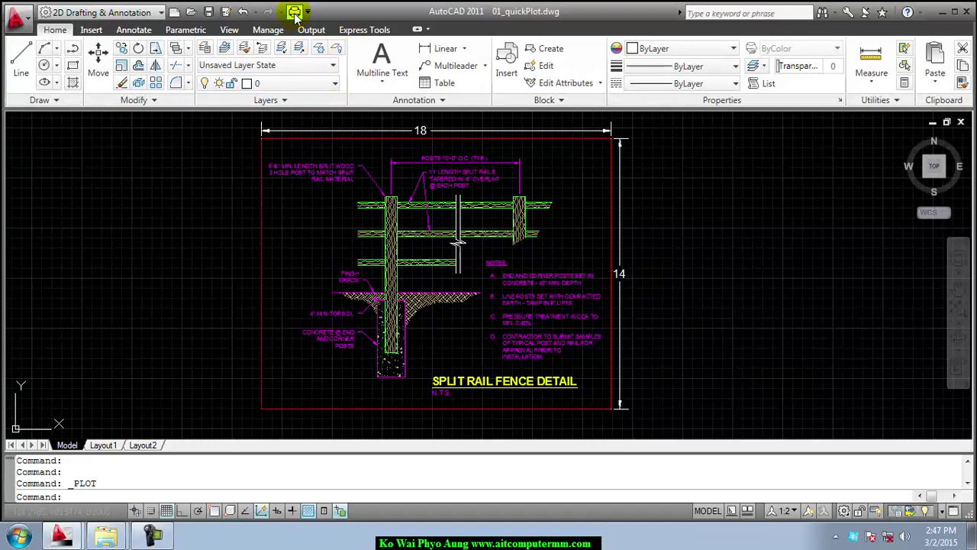
pyautogui.click(294, 12)
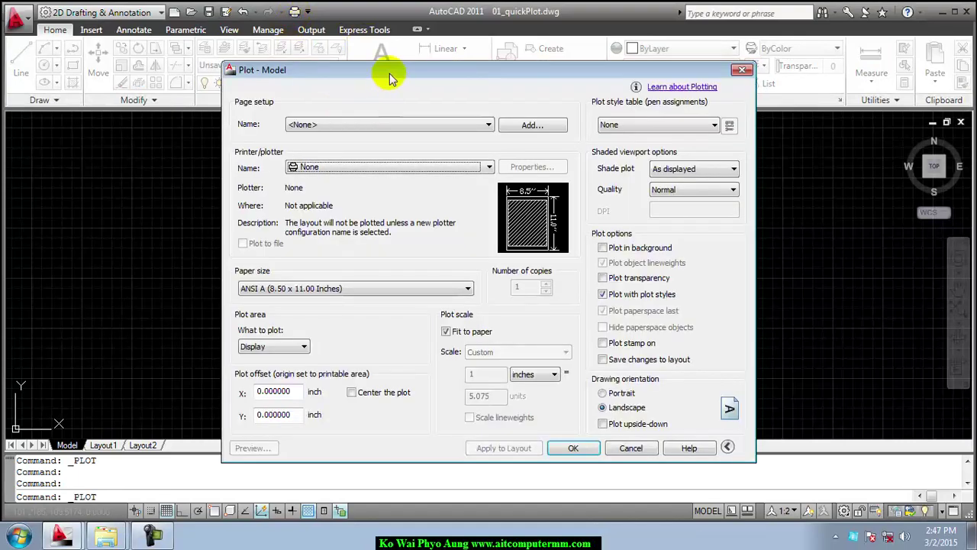
pyautogui.moveTo(389, 74); pyautogui.dragTo(397, 57)
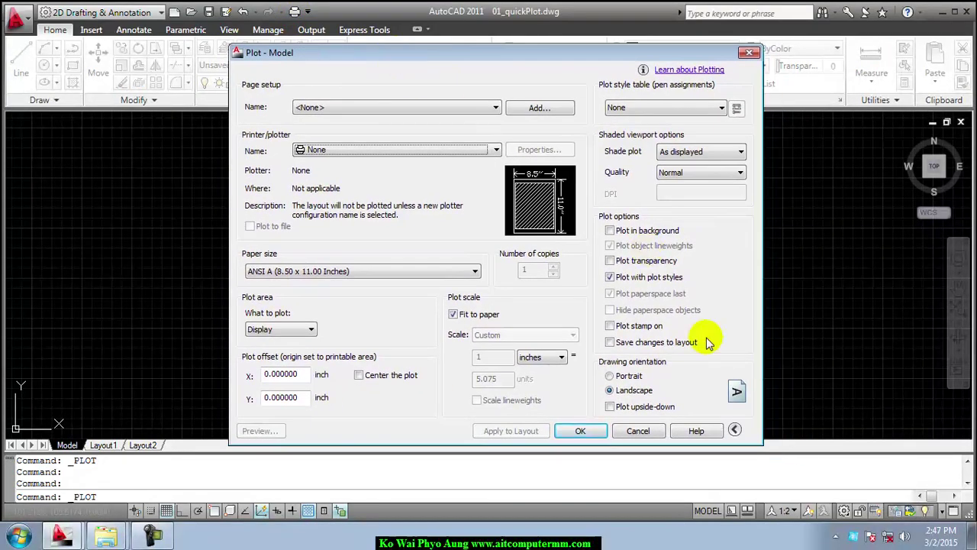
pyautogui.click(734, 429)
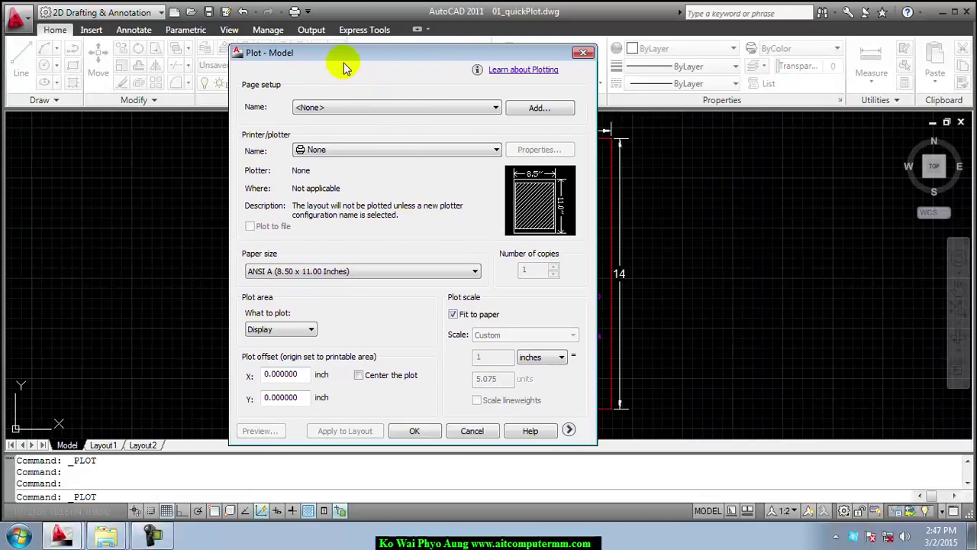
pyautogui.moveTo(356, 61); pyautogui.dragTo(404, 48)
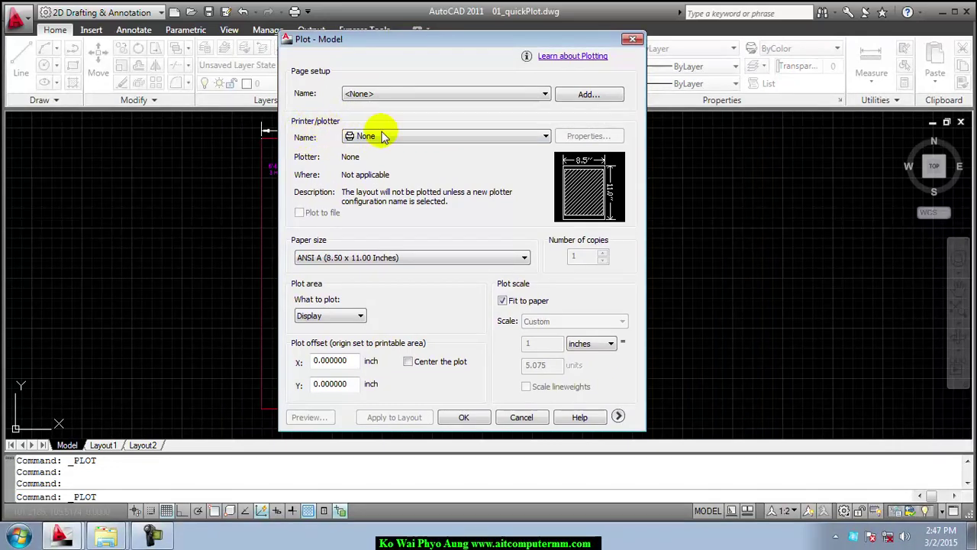
pyautogui.click(534, 136)
pyautogui.moveTo(543, 160); pyautogui.dragTo(545, 192)
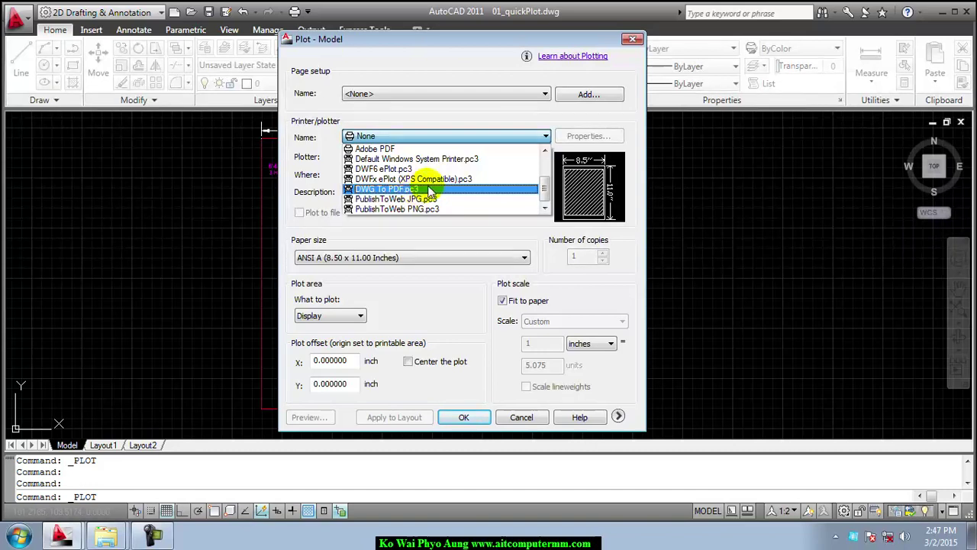
# Choose DWG To PDF.pc3 as the plotter and keep ANSI A (8.50 x 11.00 Inches) paper.
pyautogui.click(429, 191)
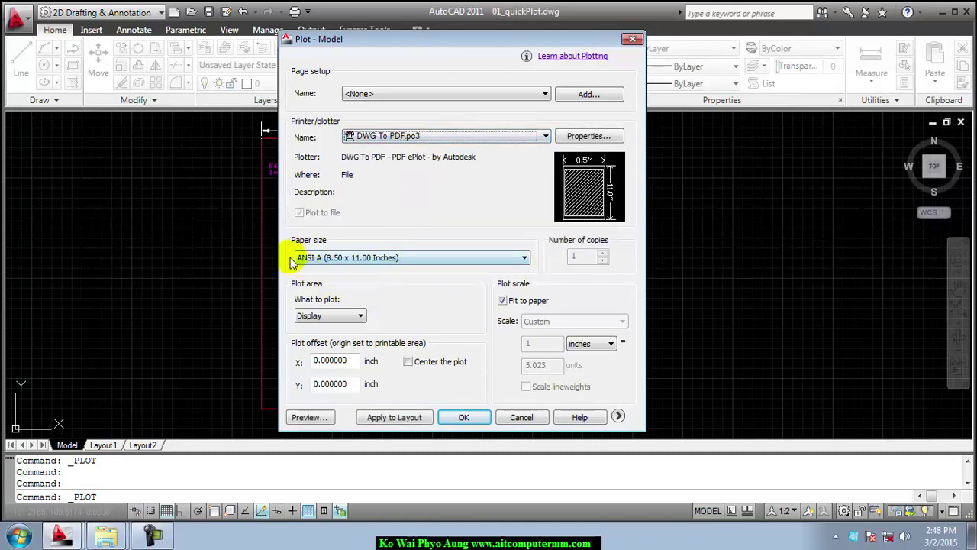
pyautogui.click(524, 258)
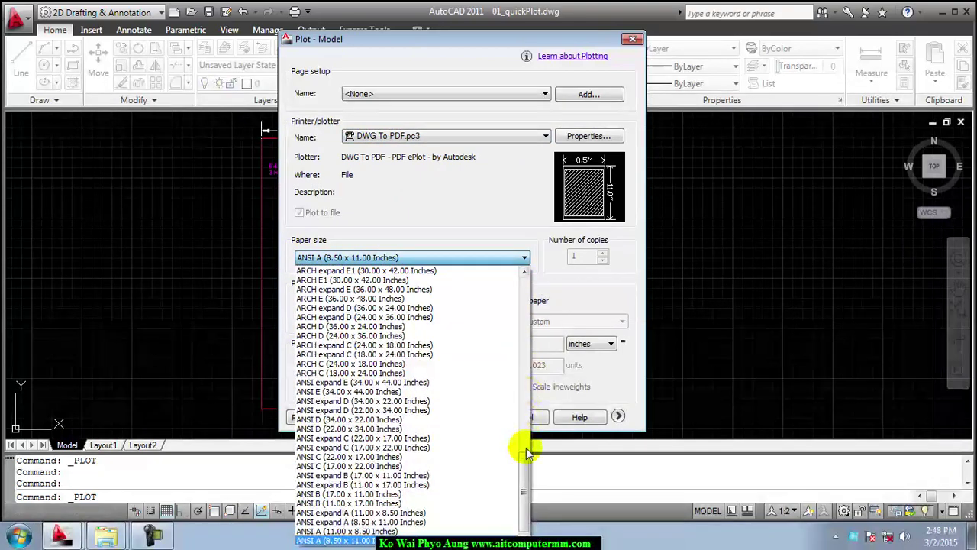
pyautogui.moveTo(524, 503)
pyautogui.mouseDown()
pyautogui.moveTo(529, 298)
pyautogui.moveTo(532, 330)
pyautogui.moveTo(552, 293)
pyautogui.mouseUp()
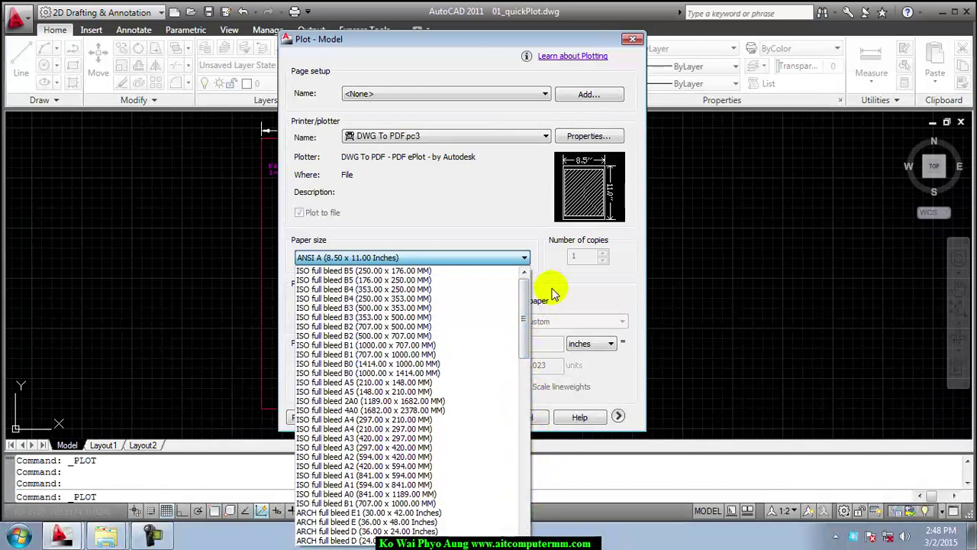
pyautogui.click(553, 293)
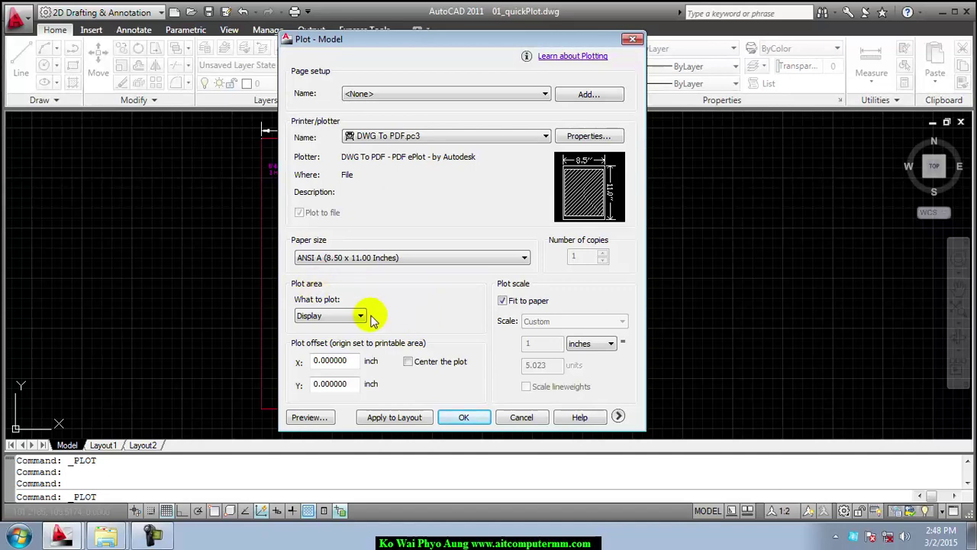
pyautogui.click(360, 316)
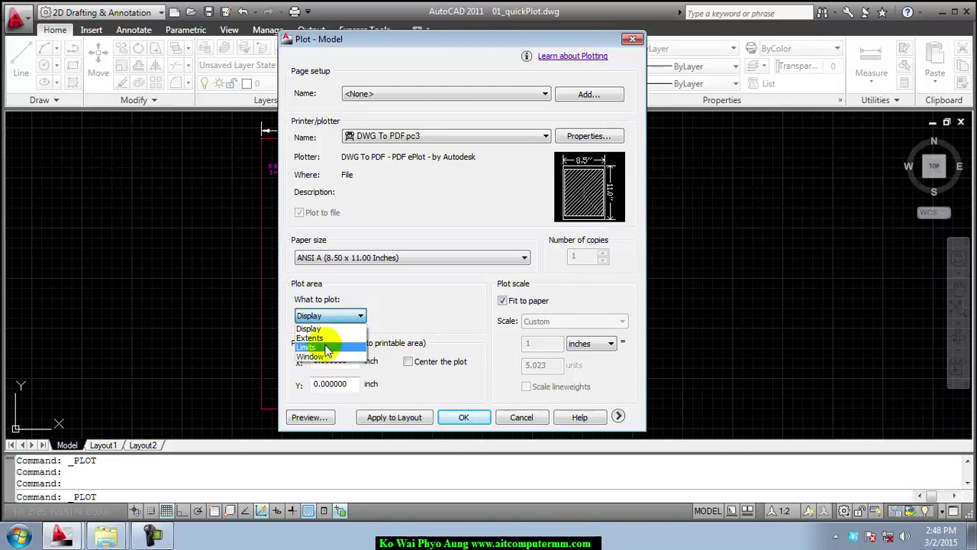
pyautogui.click(325, 357)
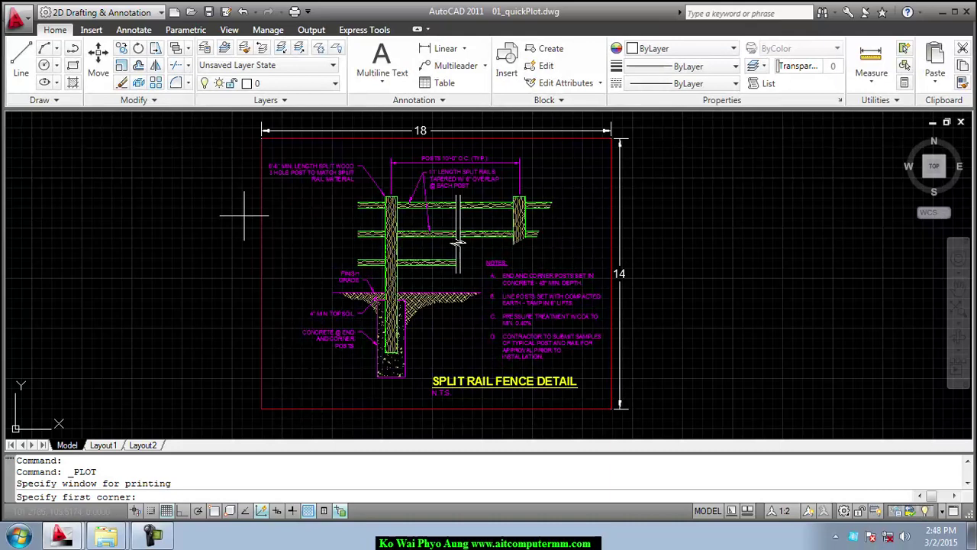
pyautogui.click(143, 444)
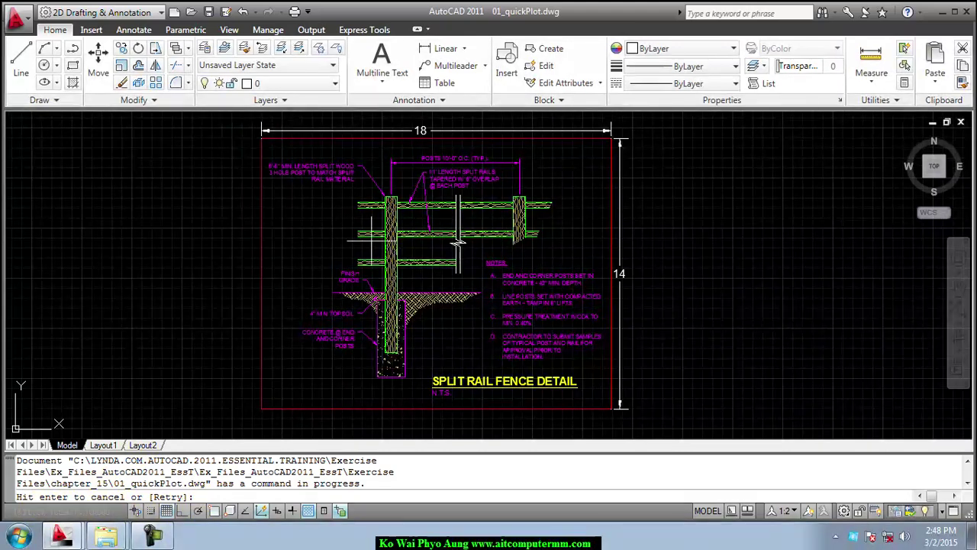
pyautogui.click(248, 121)
pyautogui.press('Escape')
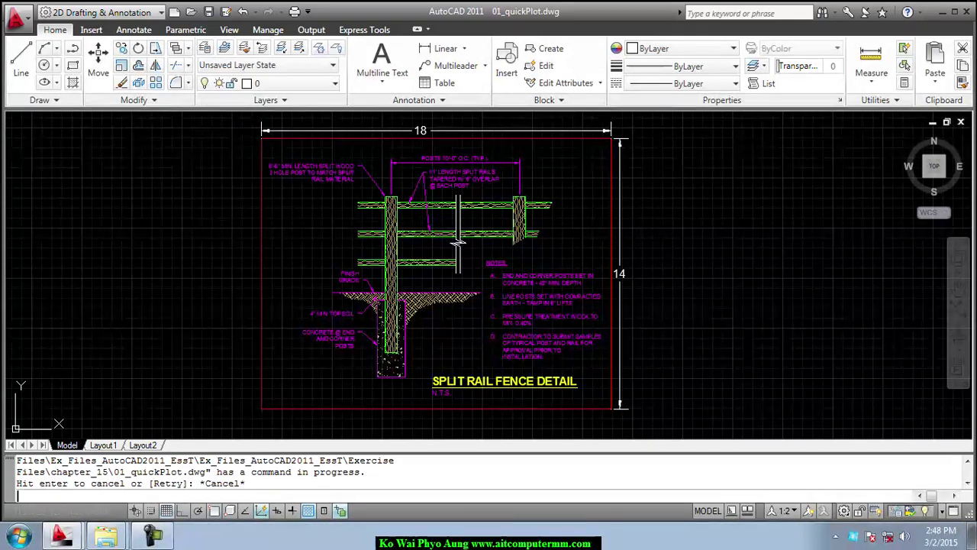
pyautogui.click(7, 437)
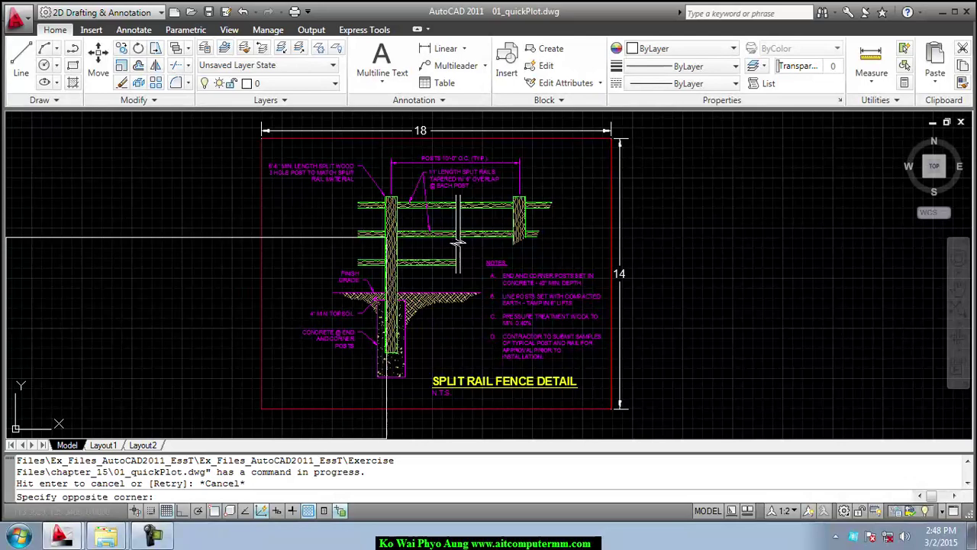
pyautogui.hotkey('ctrl', 'p')
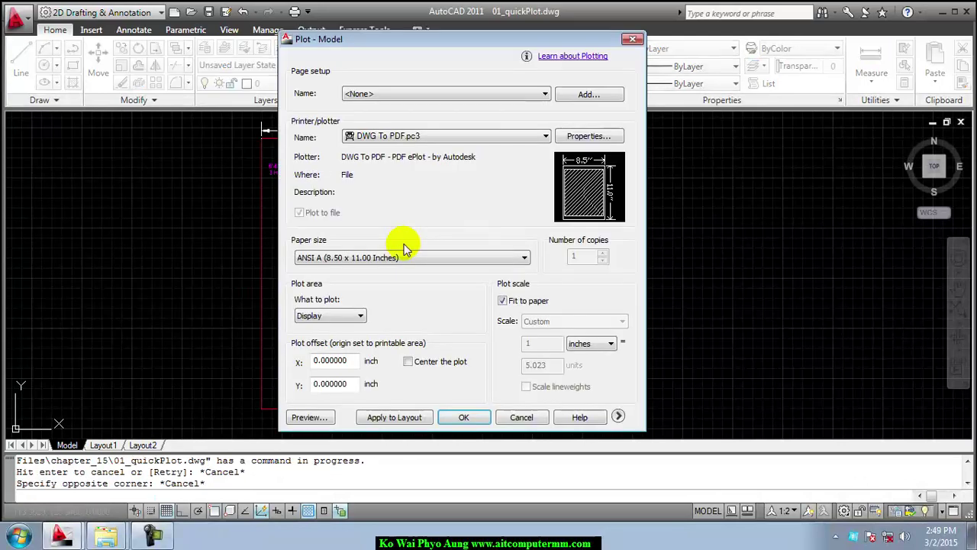
# Set the plot area to a Window picked around the entire fence detail and red border.
pyautogui.click(349, 315)
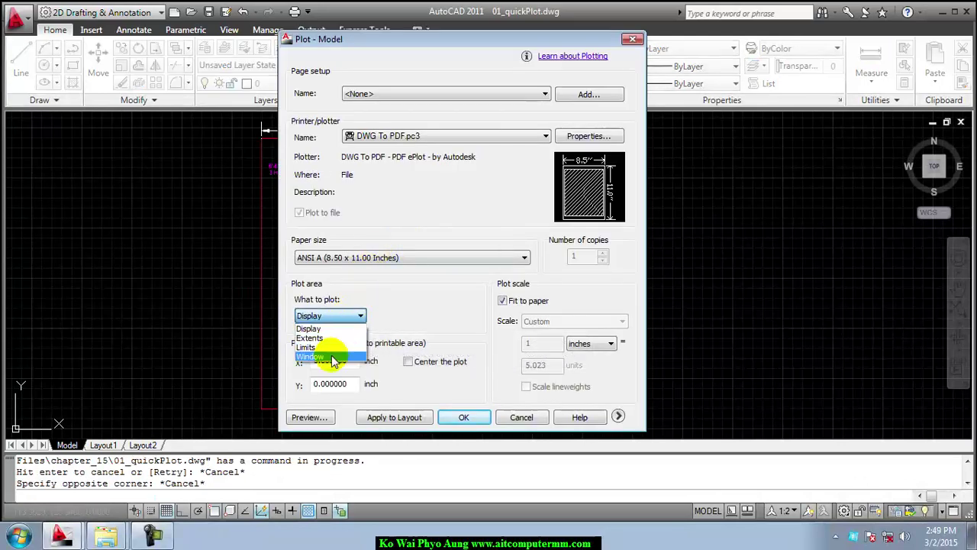
pyautogui.click(324, 356)
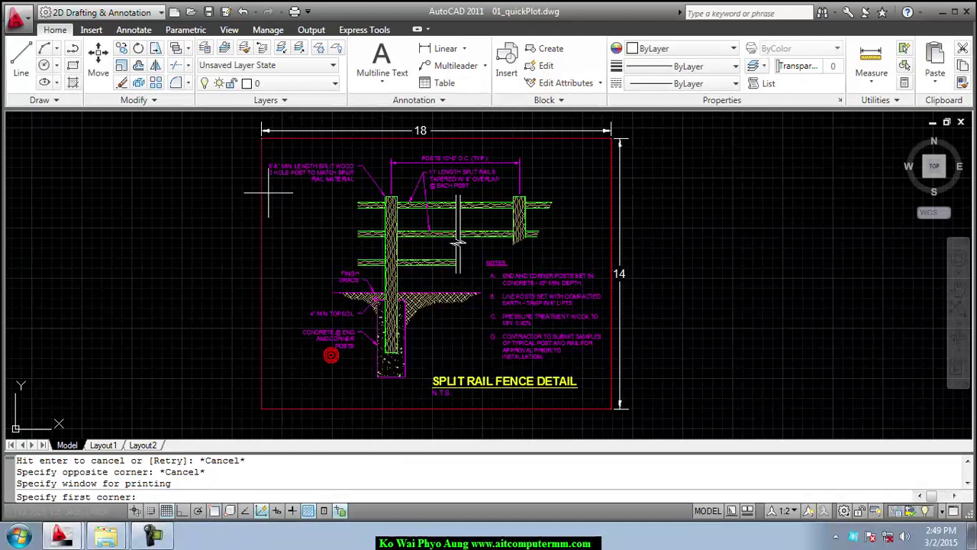
pyautogui.click(255, 119)
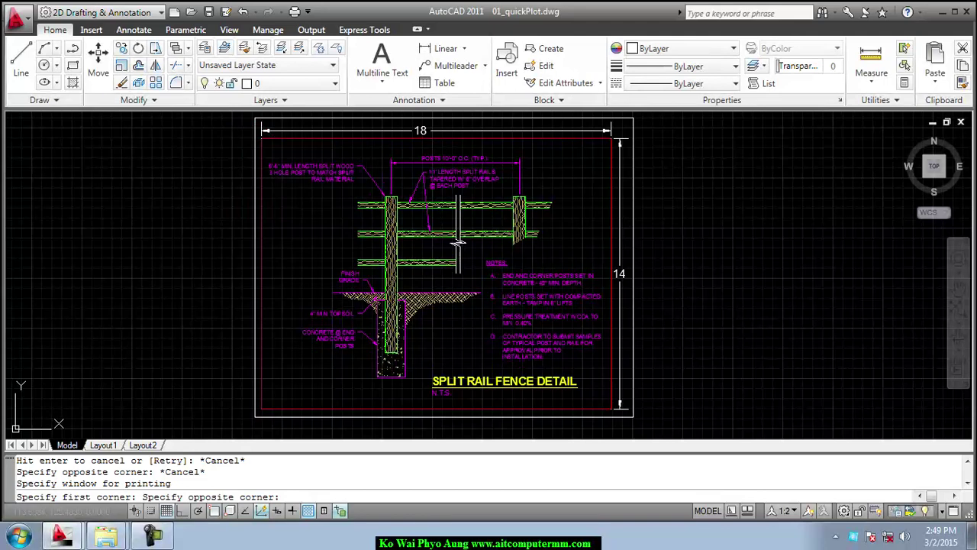
pyautogui.click(633, 416)
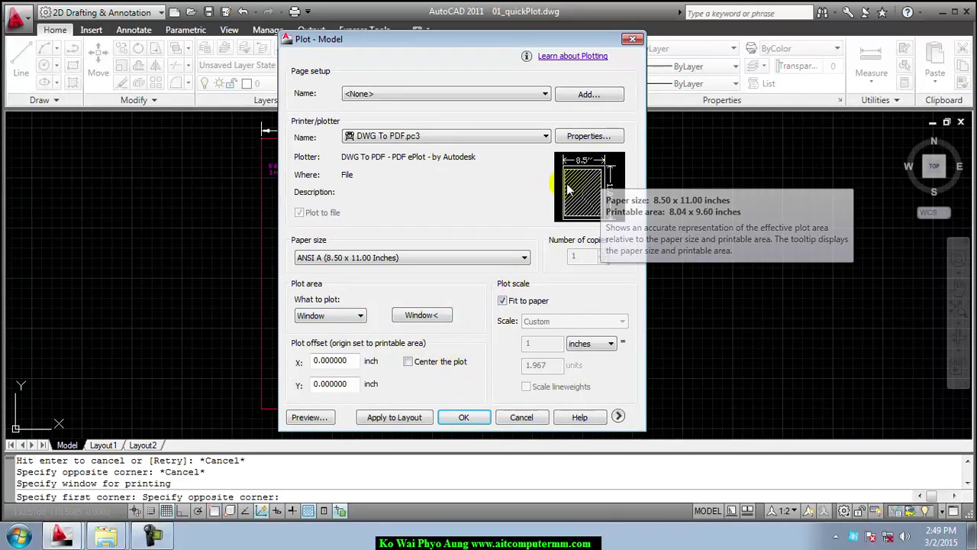
pyautogui.moveTo(583, 187)
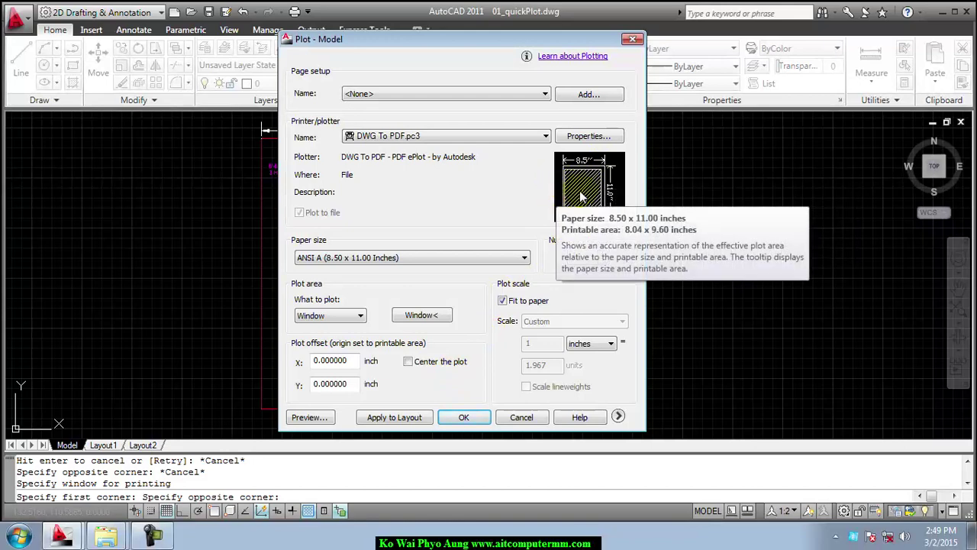
# Enable Center the plot, giving a Y offset of 0.235006 inch.
pyautogui.click(418, 367)
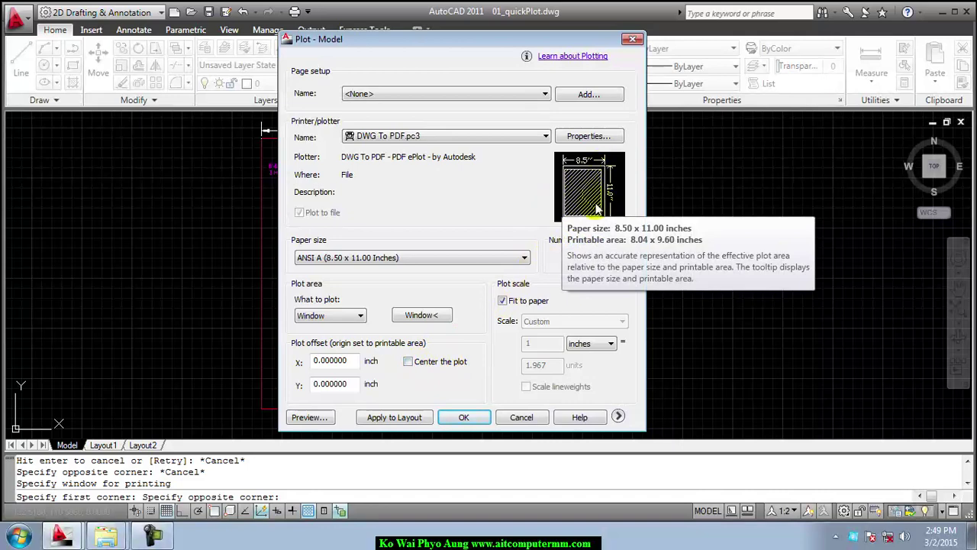
pyautogui.click(408, 362)
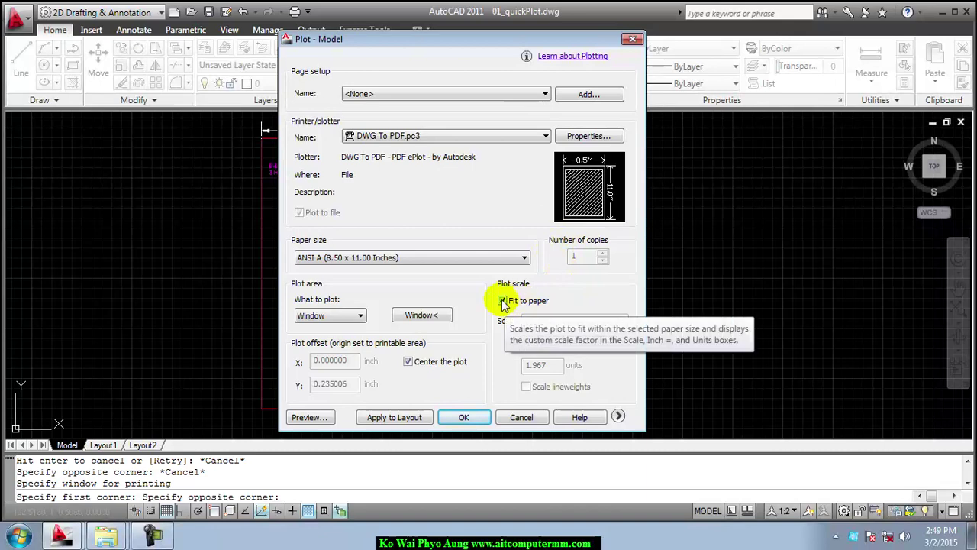
pyautogui.click(502, 301)
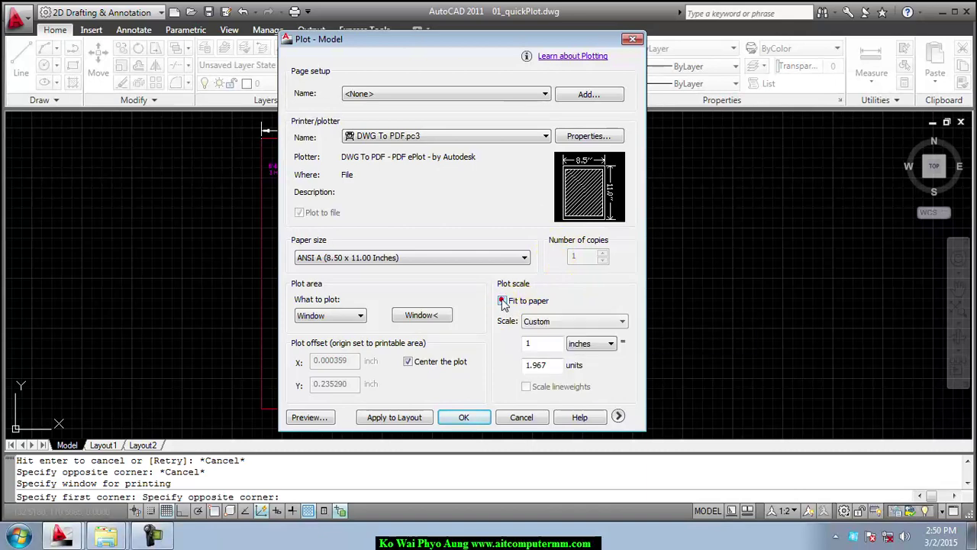
pyautogui.click(624, 324)
pyautogui.moveTo(621, 149)
pyautogui.mouseDown()
pyautogui.moveTo(620, 176)
pyautogui.moveTo(508, 80)
pyautogui.mouseUp()
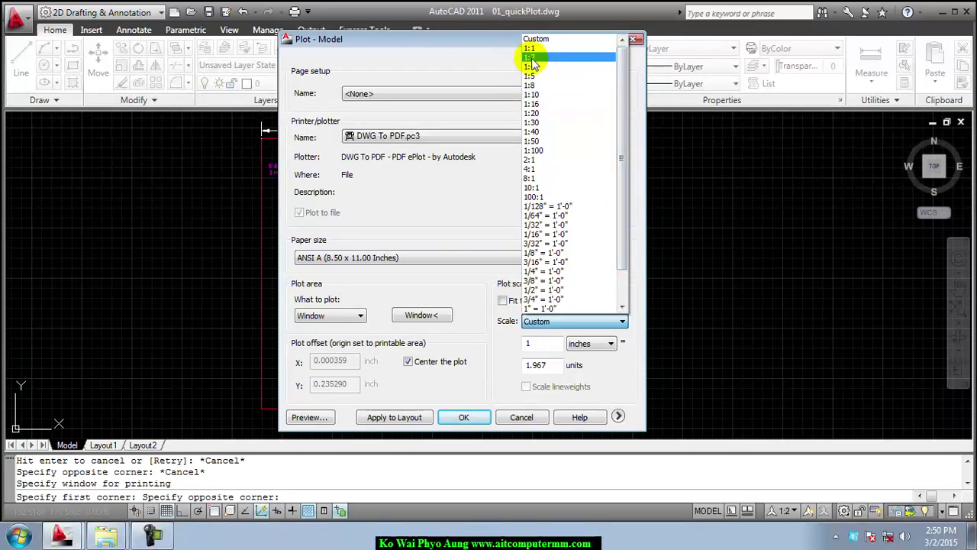
pyautogui.click(532, 58)
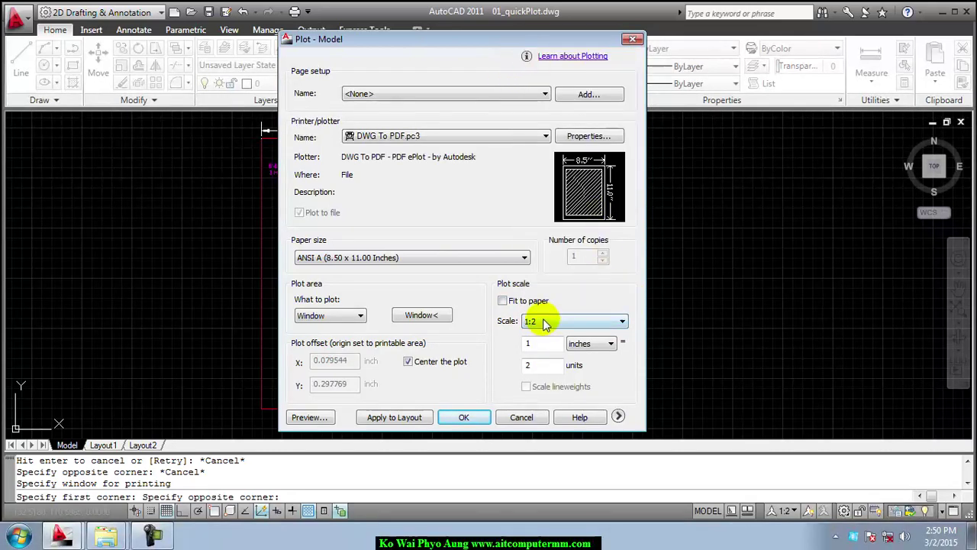
pyautogui.click(622, 321)
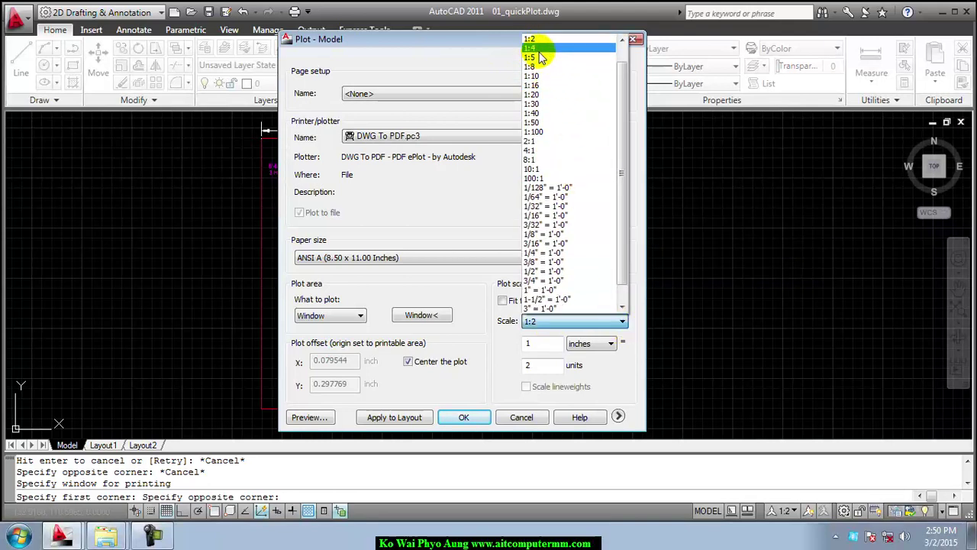
pyautogui.click(538, 49)
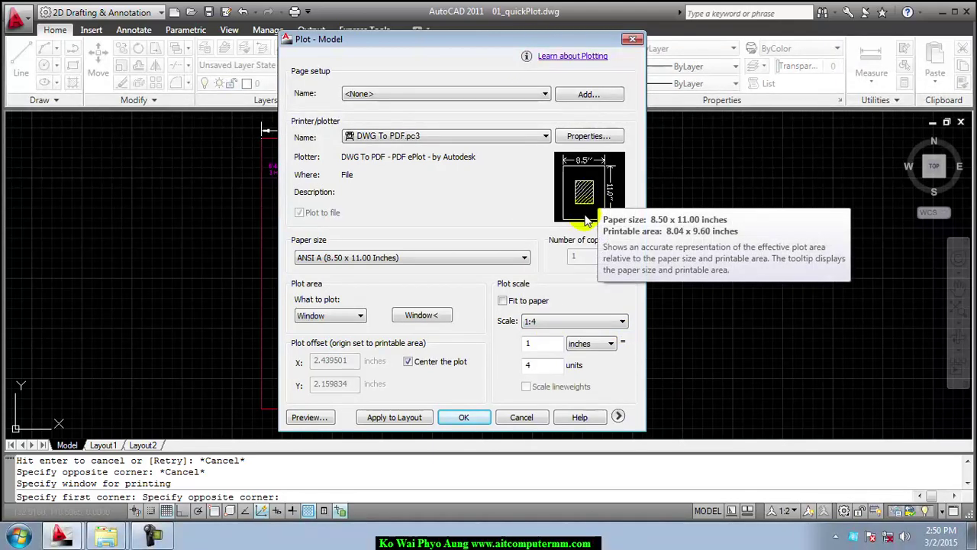
pyautogui.click(502, 302)
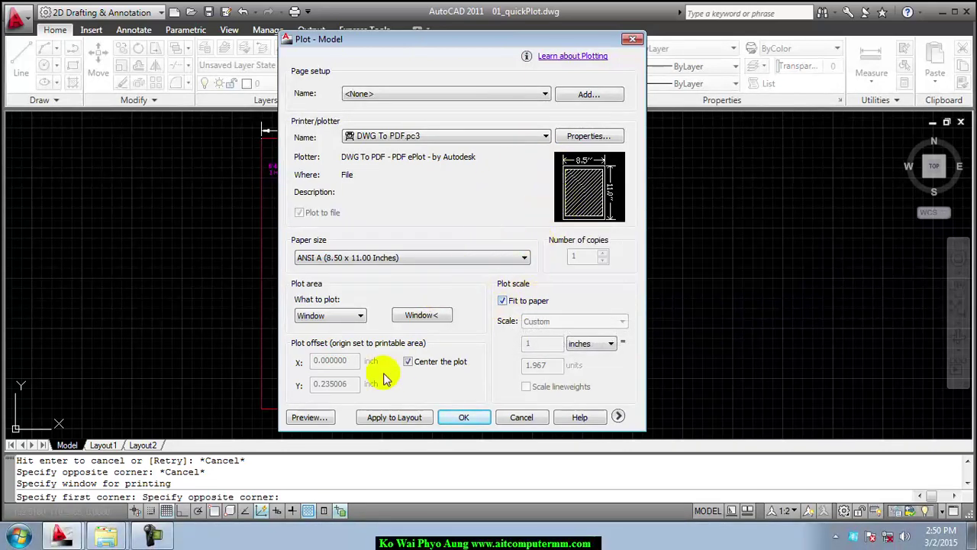
# Preview the colour plot, inspecting the post and FINISH GRADE, then close the preview.
pyautogui.click(309, 417)
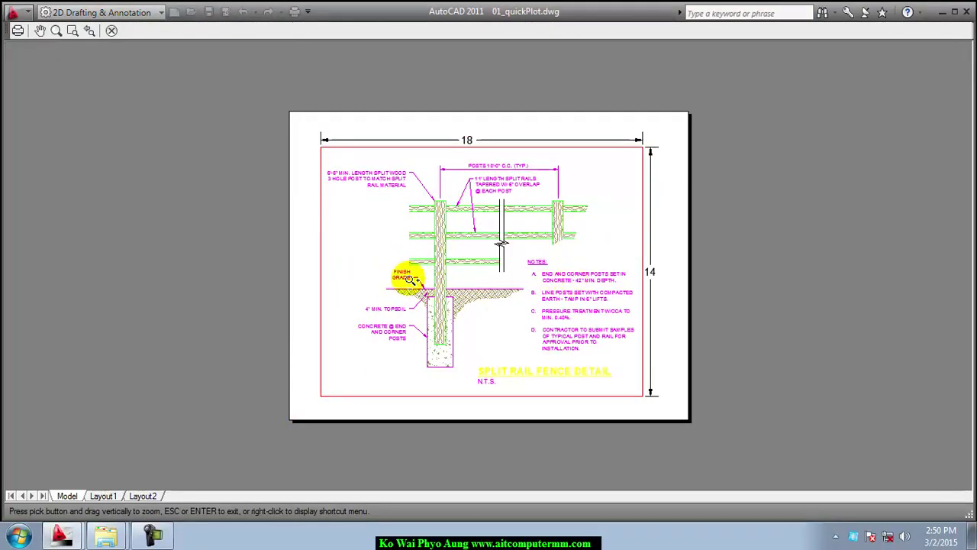
pyautogui.scroll(1, 482, 282)
pyautogui.scroll(1, 482, 281)
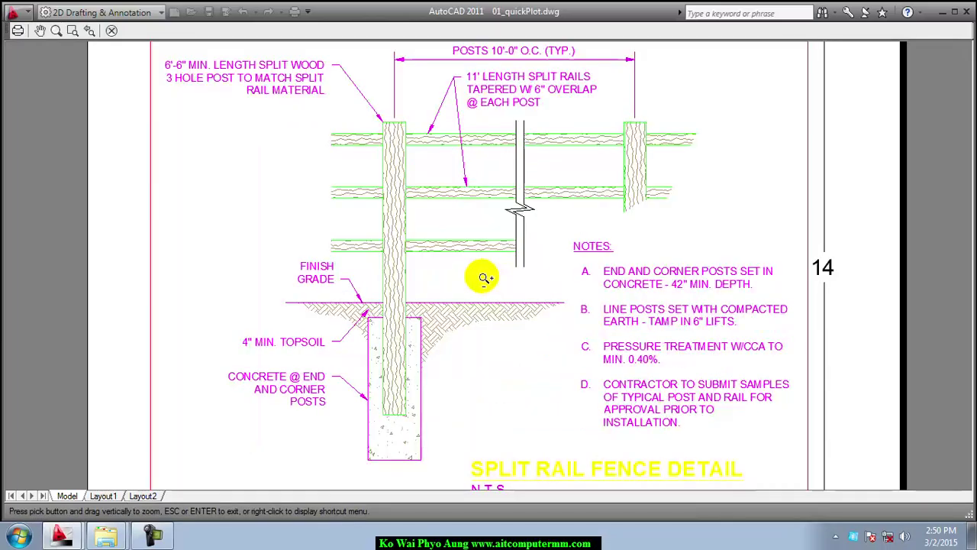
pyautogui.scroll(1, 483, 279)
pyautogui.scroll(1, 483, 276)
pyautogui.scroll(2, 473, 276)
pyautogui.scroll(-3, 431, 269)
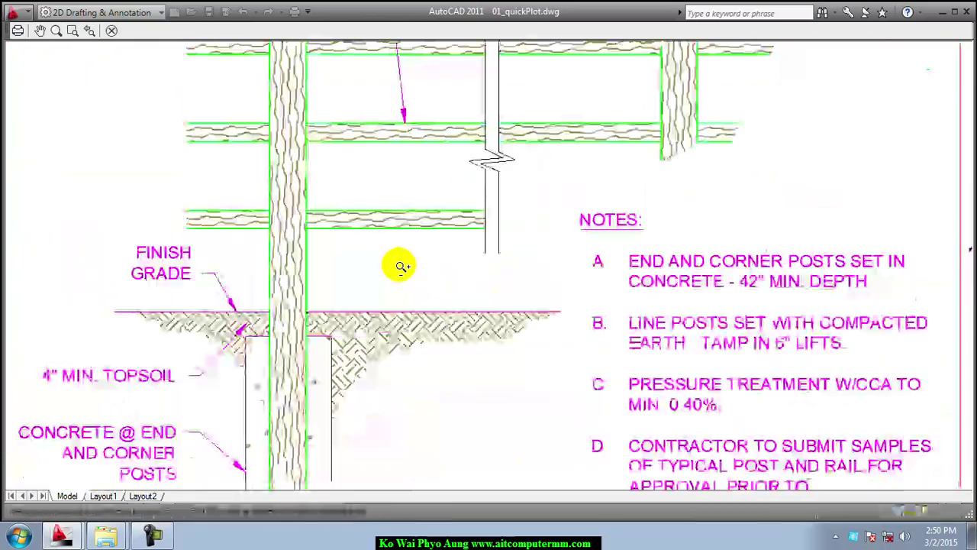
pyautogui.scroll(-1, 400, 264)
pyautogui.scroll(1, 402, 266)
pyautogui.scroll(-2, 400, 265)
pyautogui.scroll(2, 395, 264)
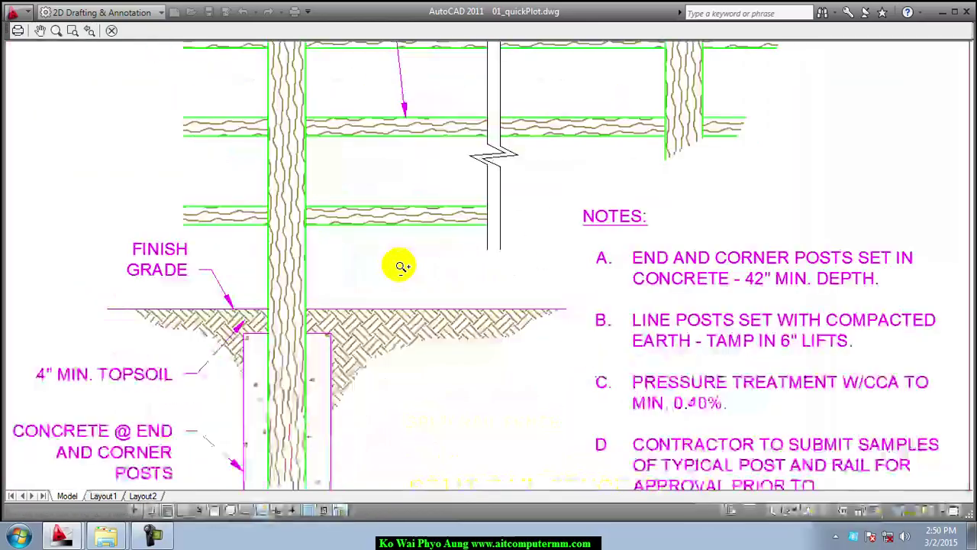
pyautogui.scroll(1, 382, 244)
pyautogui.scroll(1, 371, 226)
pyautogui.moveTo(371, 227)
pyautogui.mouseDown(button='middle')
pyautogui.moveTo(607, 242)
pyautogui.moveTo(359, 247)
pyautogui.moveTo(388, 246)
pyautogui.mouseUp(button='middle')
pyautogui.scroll(-1, 602, 242)
pyautogui.scroll(1, 359, 244)
pyautogui.scroll(-3, 384, 240)
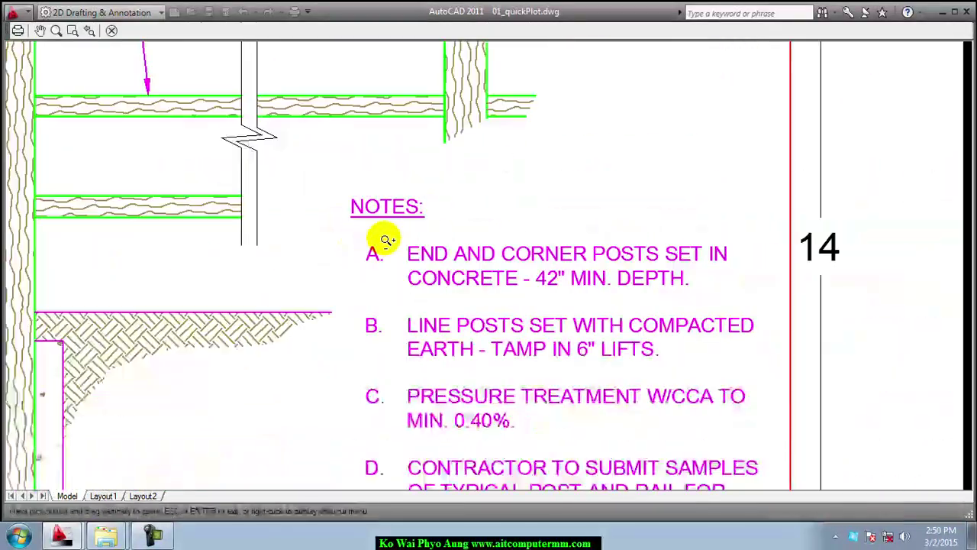
pyautogui.scroll(-3, 384, 244)
pyautogui.scroll(2, 355, 243)
pyautogui.scroll(2, 536, 255)
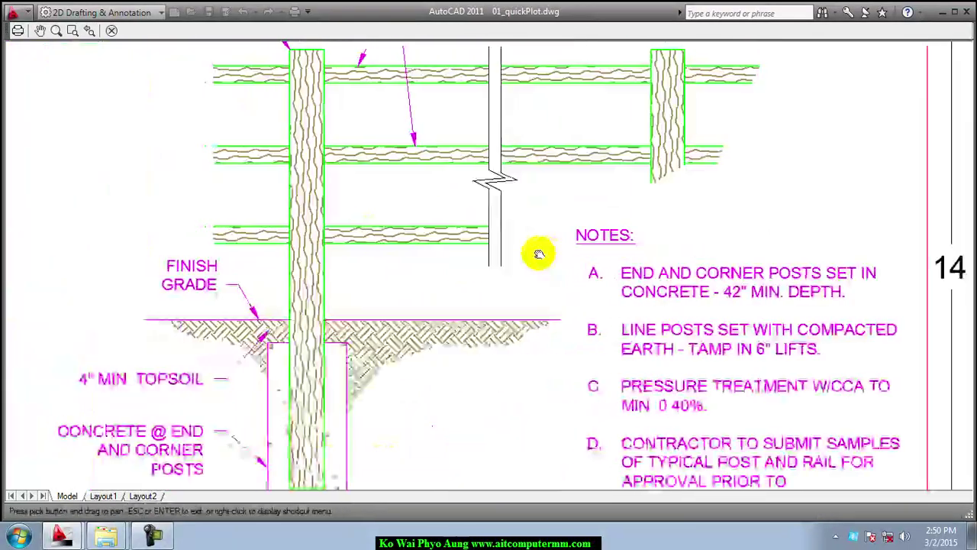
pyautogui.scroll(-3, 524, 279)
pyautogui.scroll(-3, 515, 247)
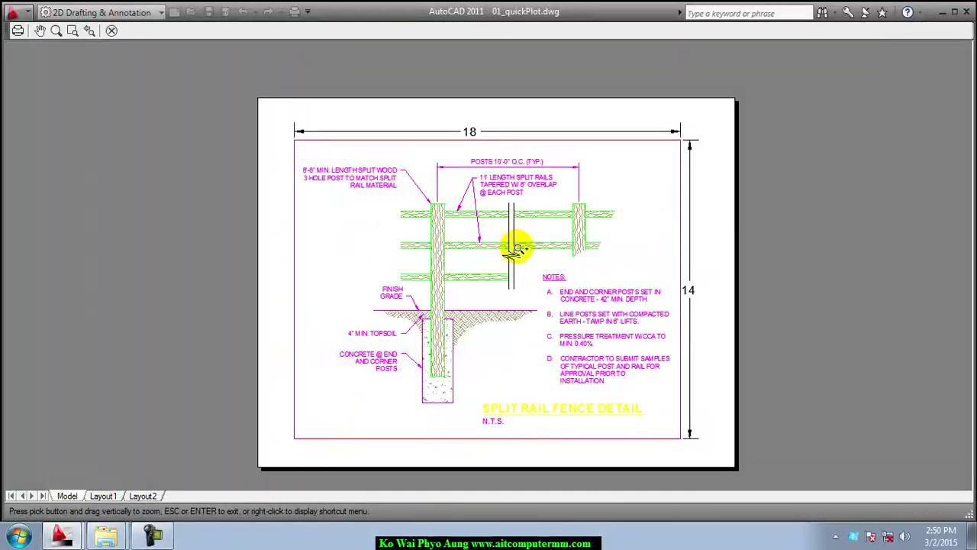
pyautogui.scroll(3, 526, 248)
pyautogui.moveTo(525, 243); pyautogui.dragTo(522, 219, button='middle')
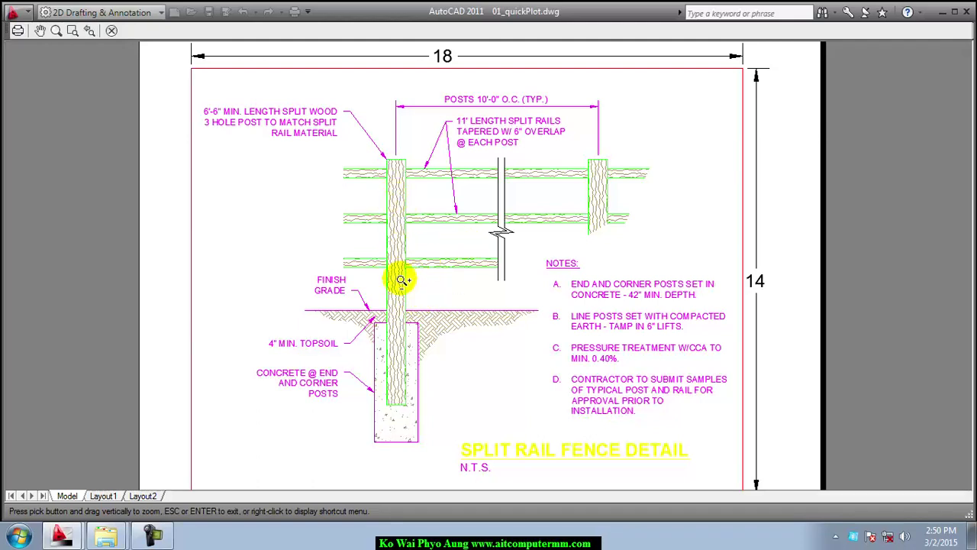
pyautogui.click(112, 32)
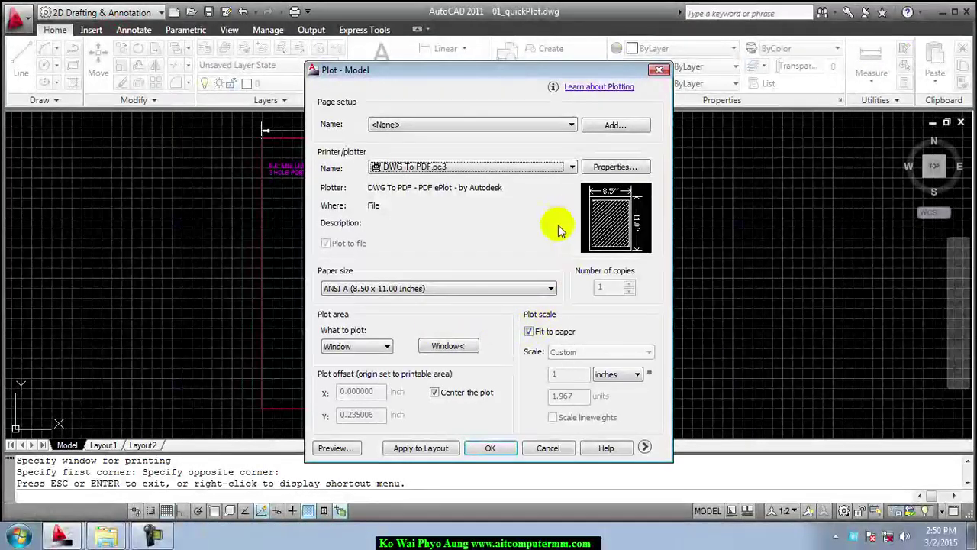
# Assign the monochrome.ctb plot style table and apply it to all layouts.
pyautogui.click(645, 448)
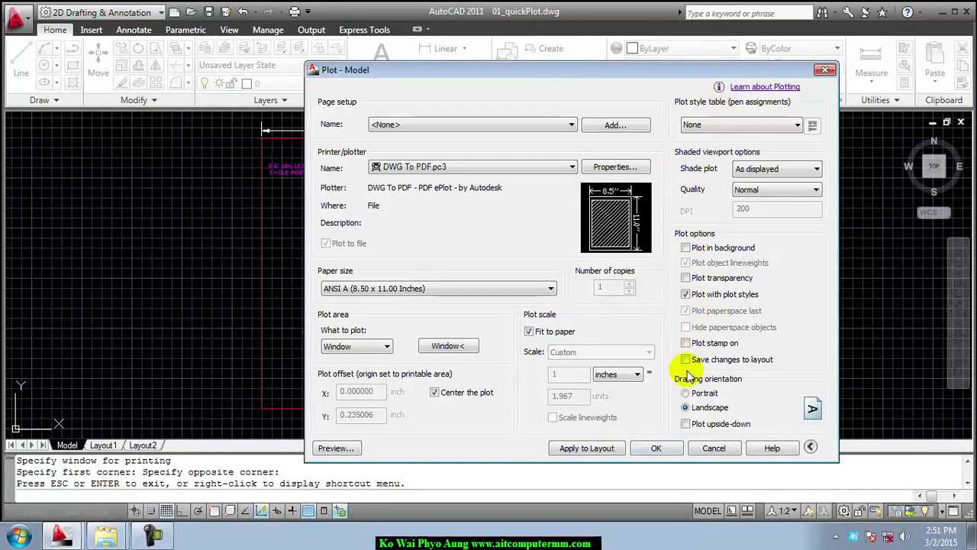
pyautogui.click(796, 126)
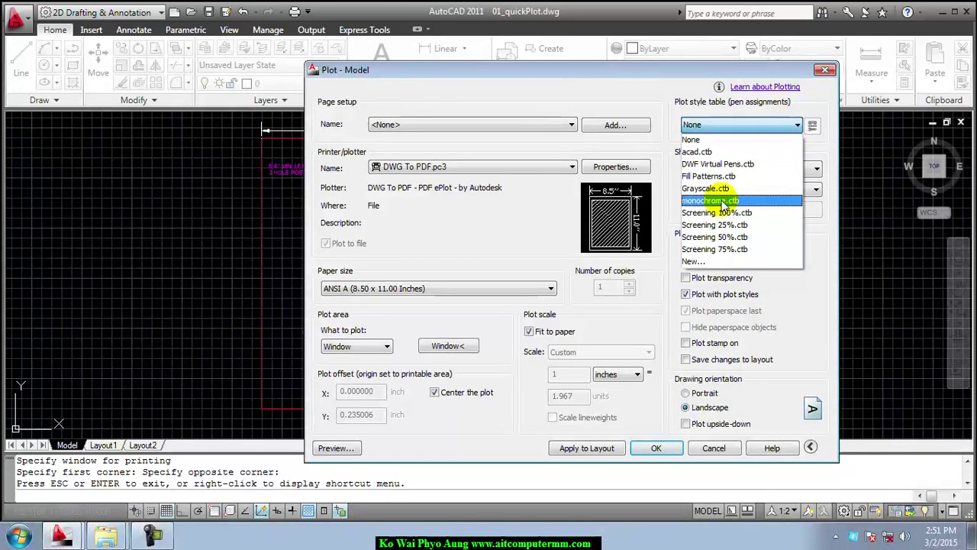
pyautogui.click(721, 201)
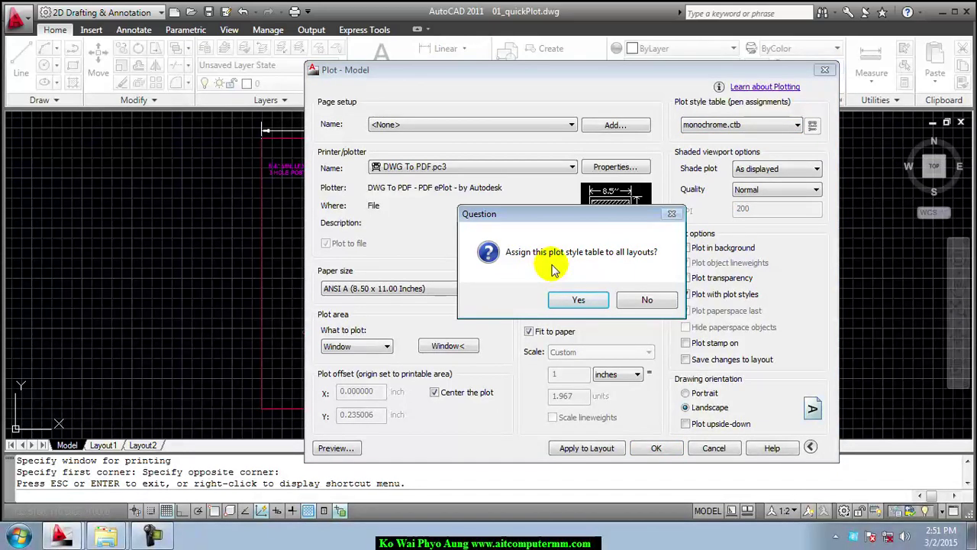
pyautogui.click(577, 299)
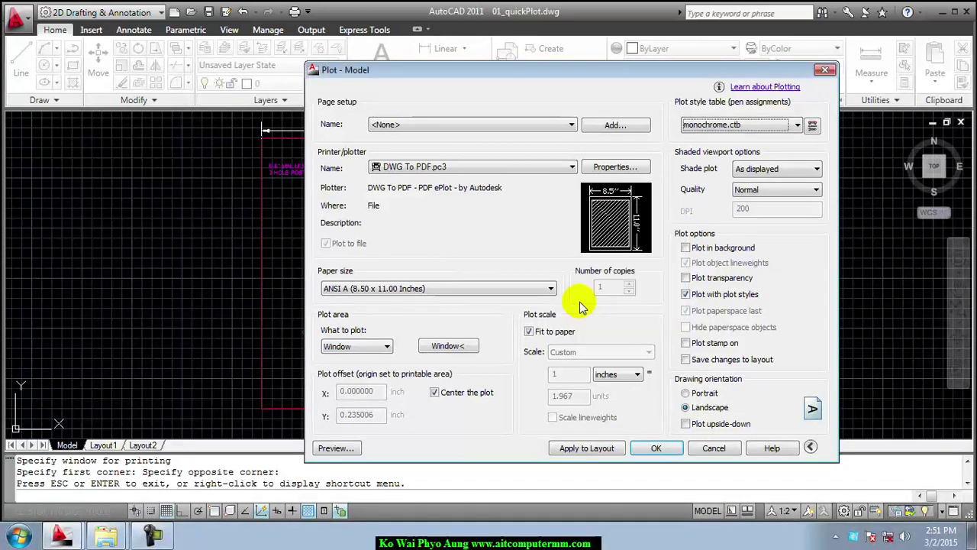
# Preview the plot again and zoom around to confirm the black-and-white monochrome.ctb output.
pyautogui.click(339, 449)
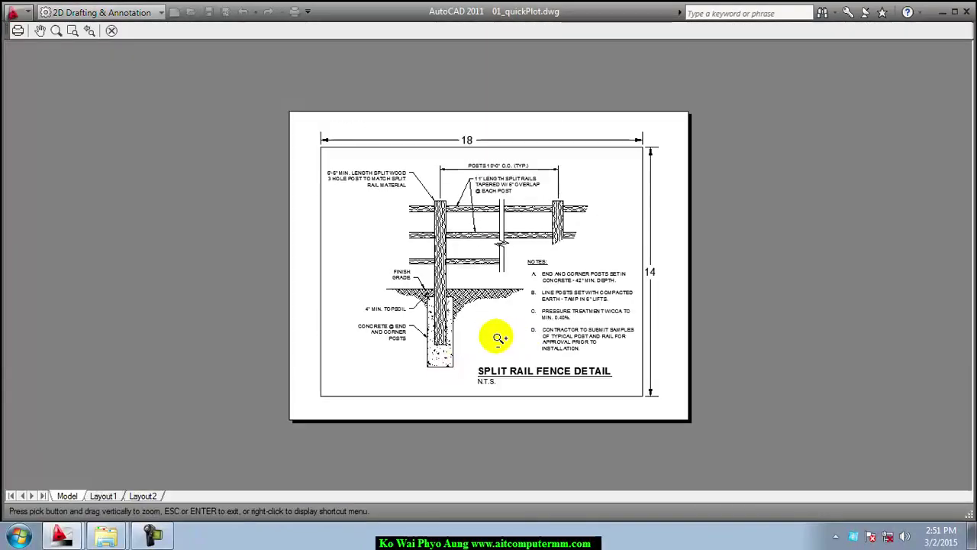
pyautogui.moveTo(497, 334); pyautogui.dragTo(484, 303)
pyautogui.scroll(1, 465, 299)
pyautogui.scroll(2, 466, 299)
pyautogui.scroll(-1, 466, 299)
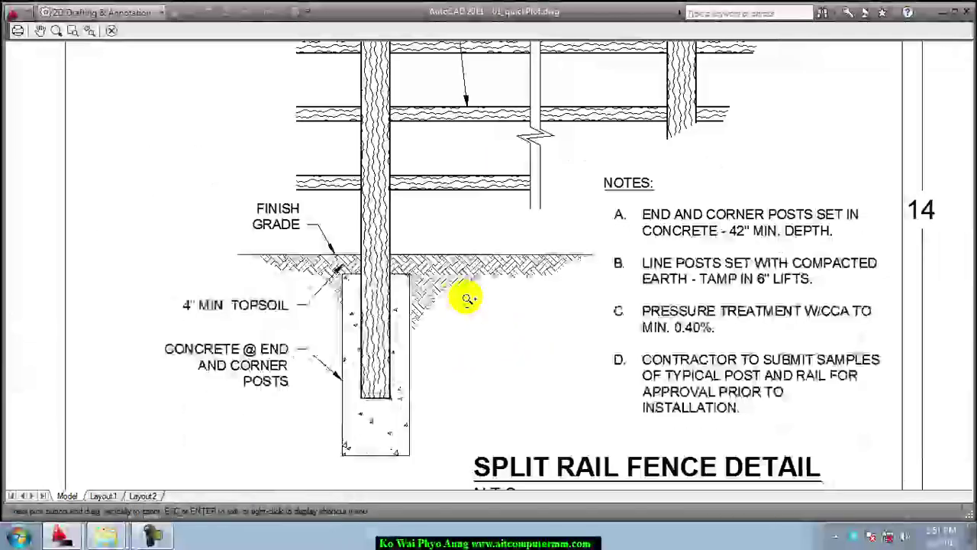
pyautogui.scroll(-2, 466, 299)
pyautogui.scroll(-1, 467, 300)
pyautogui.scroll(-1, 467, 299)
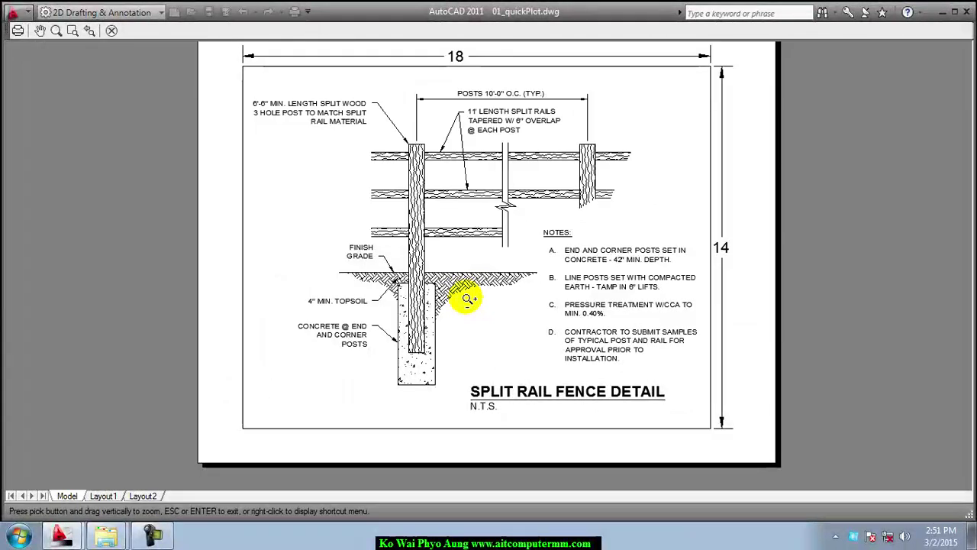
pyautogui.scroll(-1, 467, 299)
pyautogui.scroll(1, 467, 299)
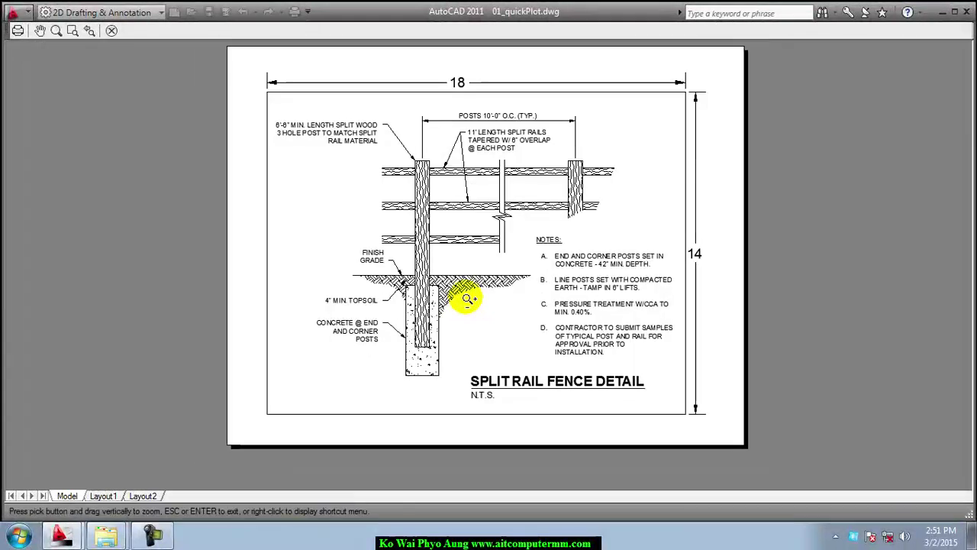
pyautogui.scroll(1, 462, 287)
pyautogui.scroll(-2, 458, 284)
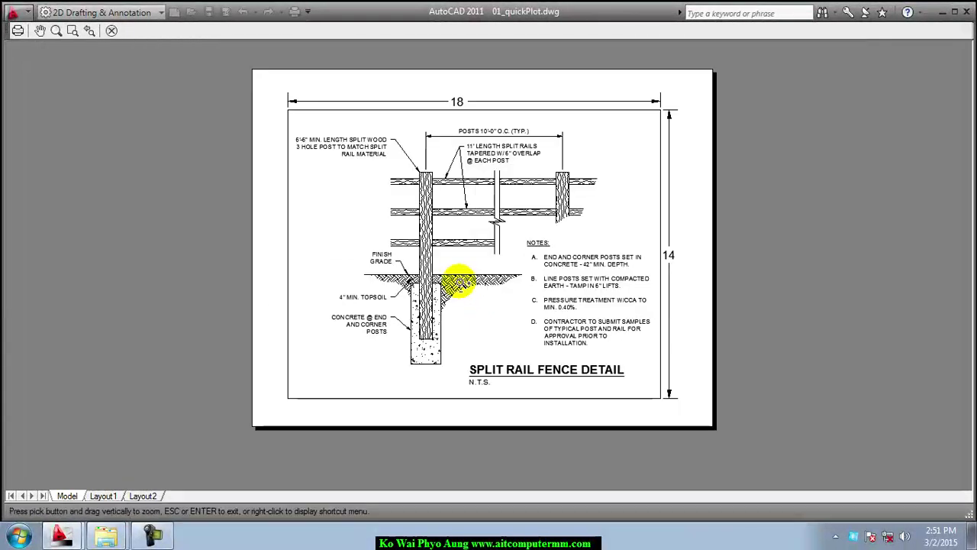
pyautogui.scroll(2, 458, 282)
pyautogui.scroll(-2, 456, 283)
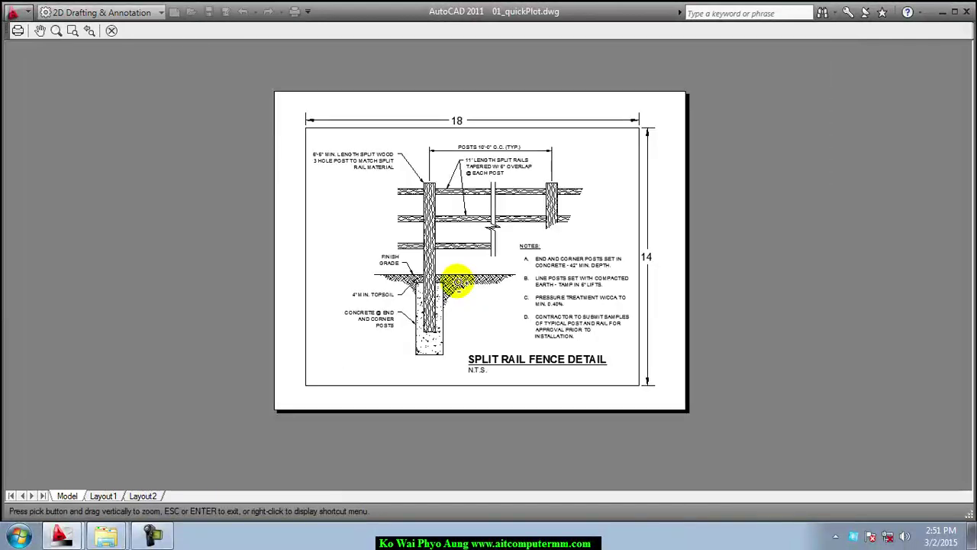
# Plot the monochrome fence detail to a PDF file named Plot.pdf.
pyautogui.click(18, 33)
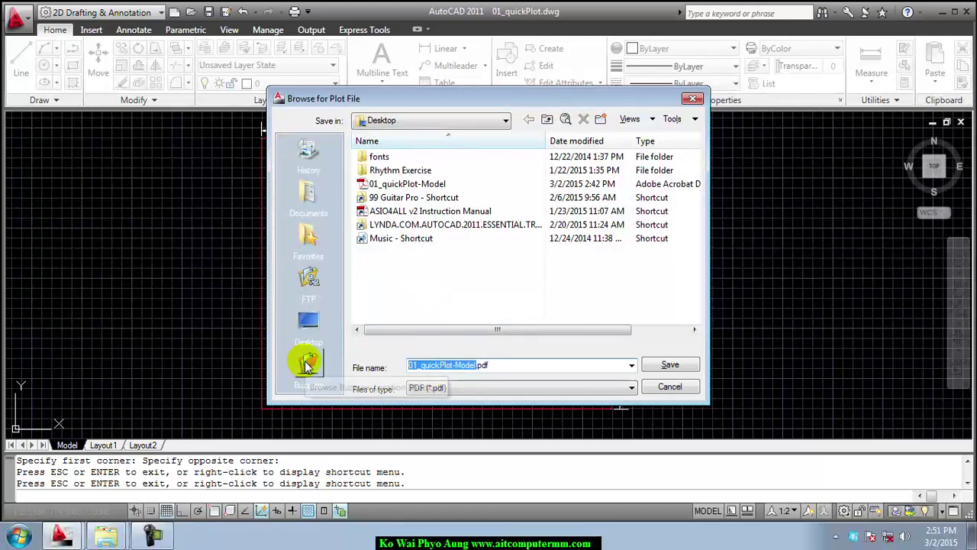
pyautogui.write('Plot')
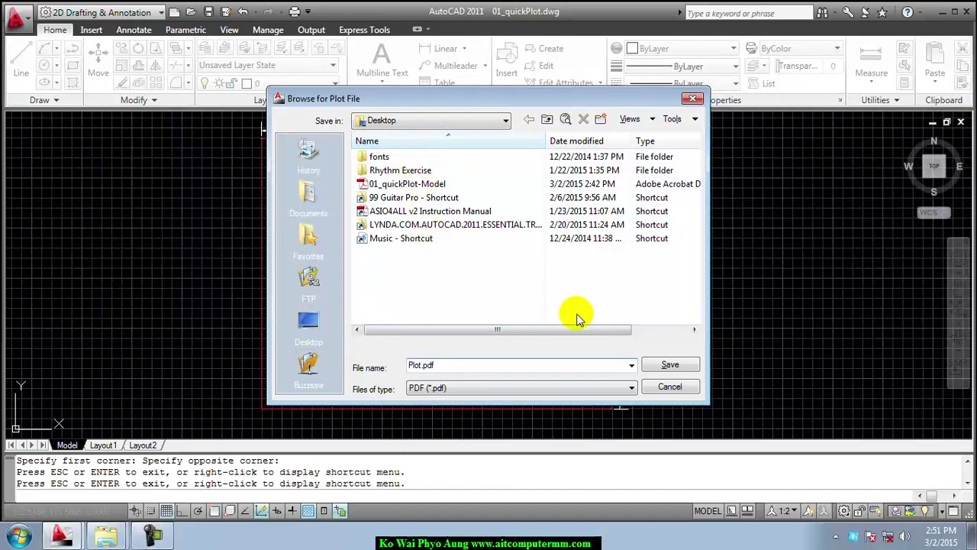
pyautogui.click(663, 367)
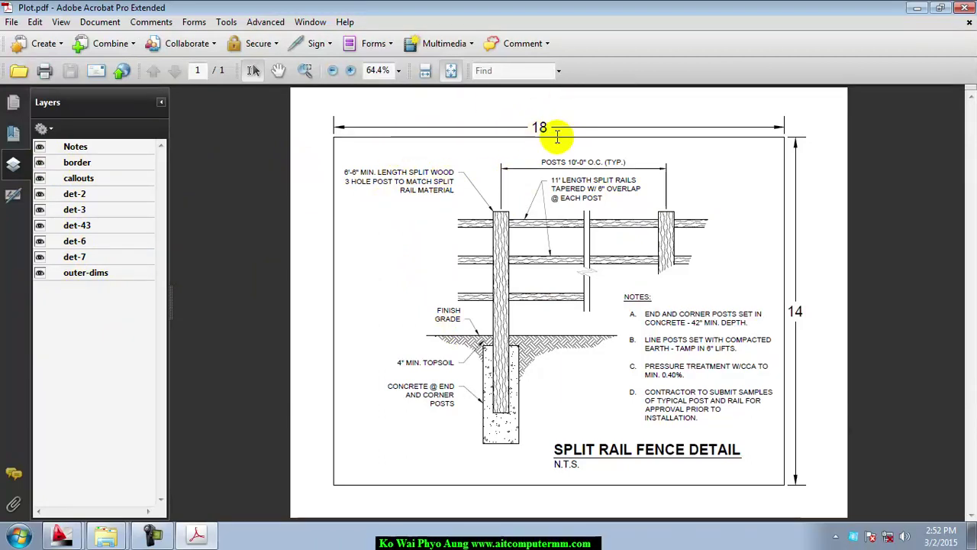
pyautogui.click(40, 274)
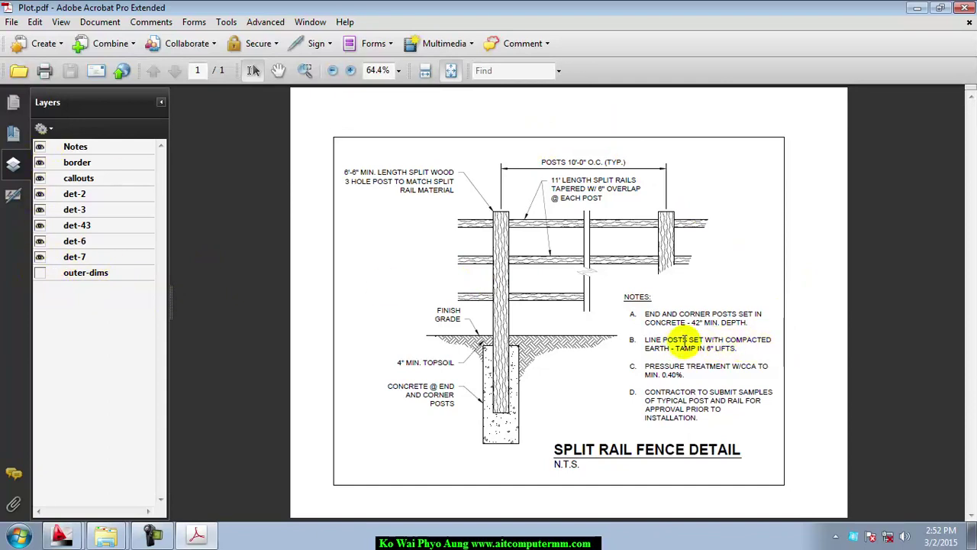
pyautogui.click(40, 148)
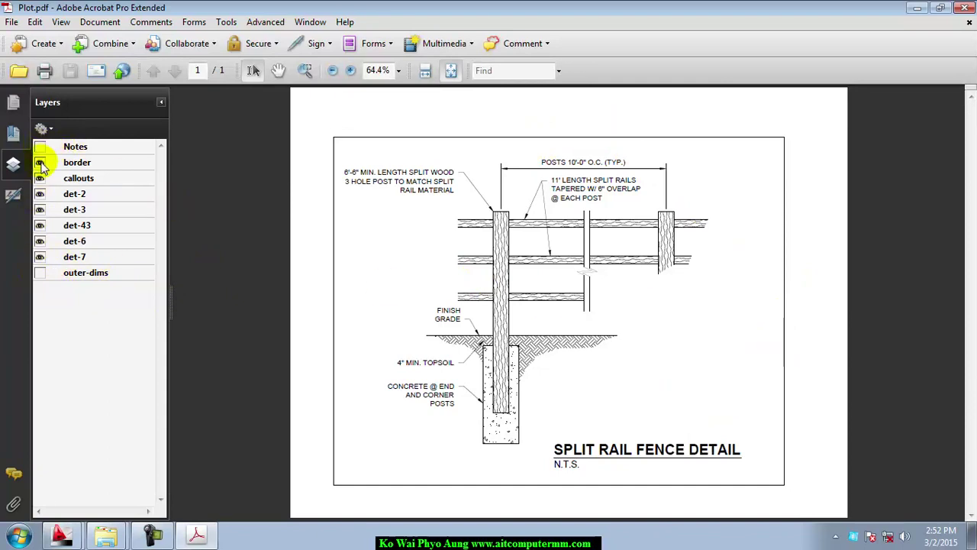
pyautogui.click(40, 163)
pyautogui.click(40, 178)
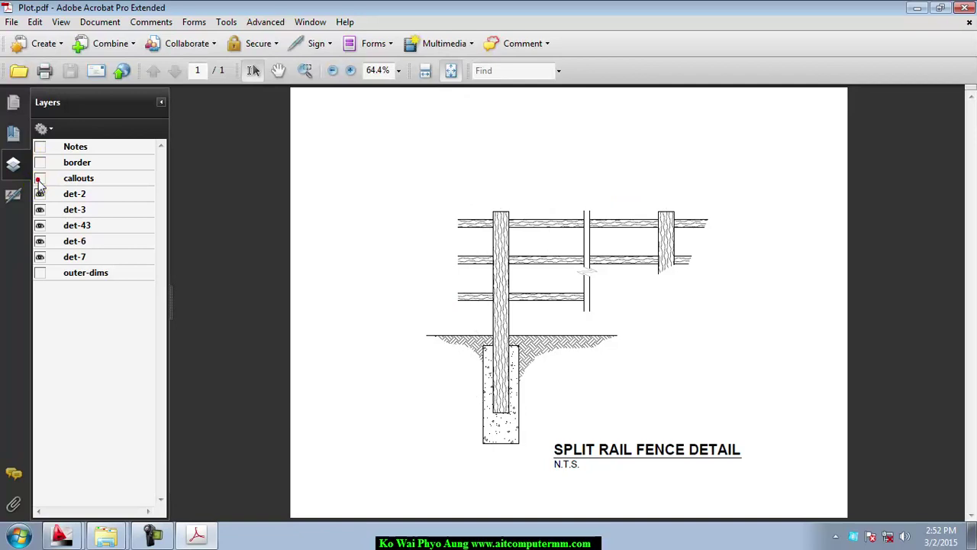
pyautogui.click(40, 178)
pyautogui.click(39, 178)
pyautogui.click(39, 195)
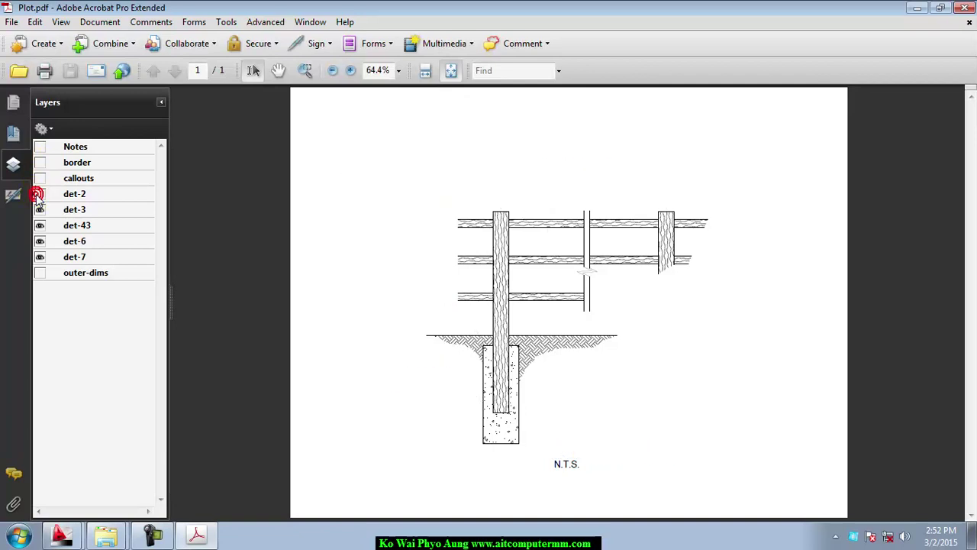
pyautogui.click(40, 210)
pyautogui.click(40, 225)
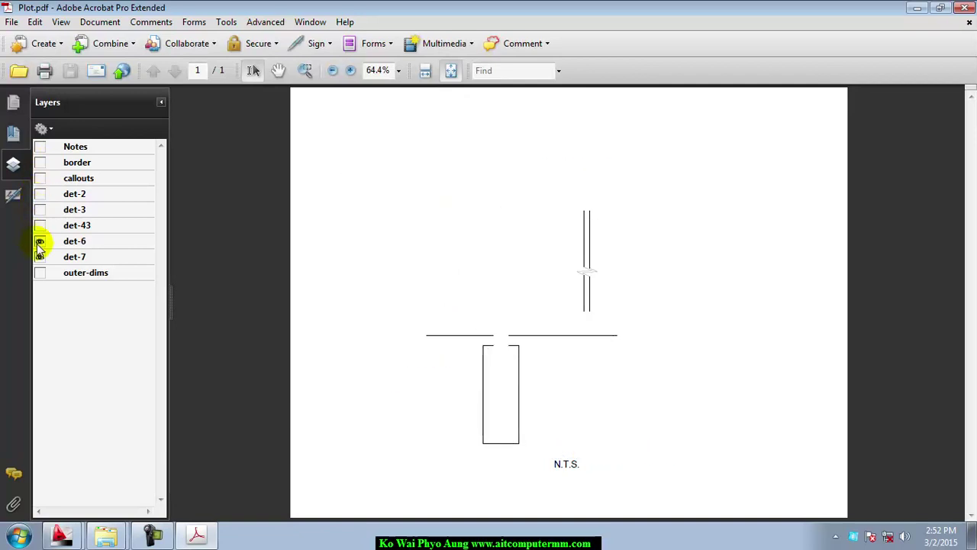
pyautogui.click(39, 242)
pyautogui.click(39, 257)
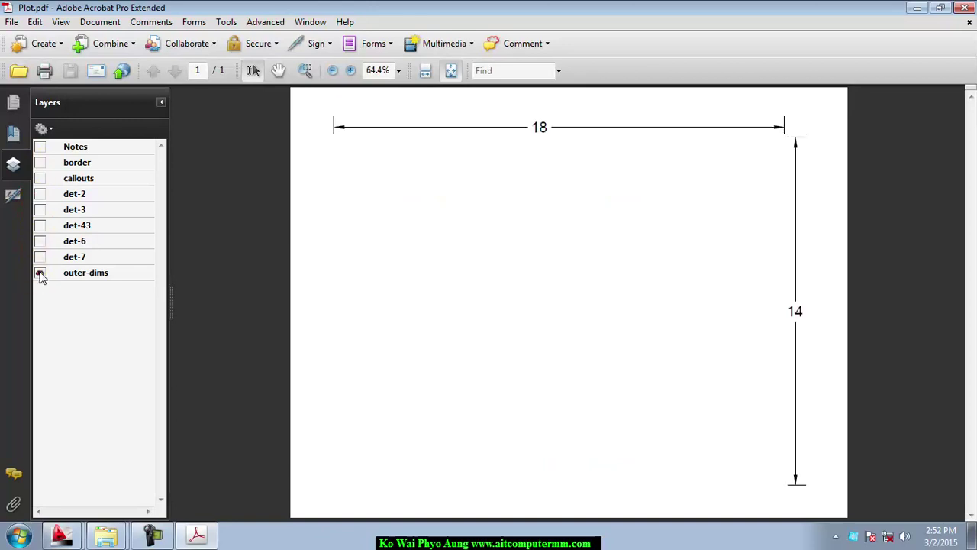
pyautogui.click(40, 241)
pyautogui.click(40, 225)
pyautogui.click(40, 210)
pyautogui.click(40, 194)
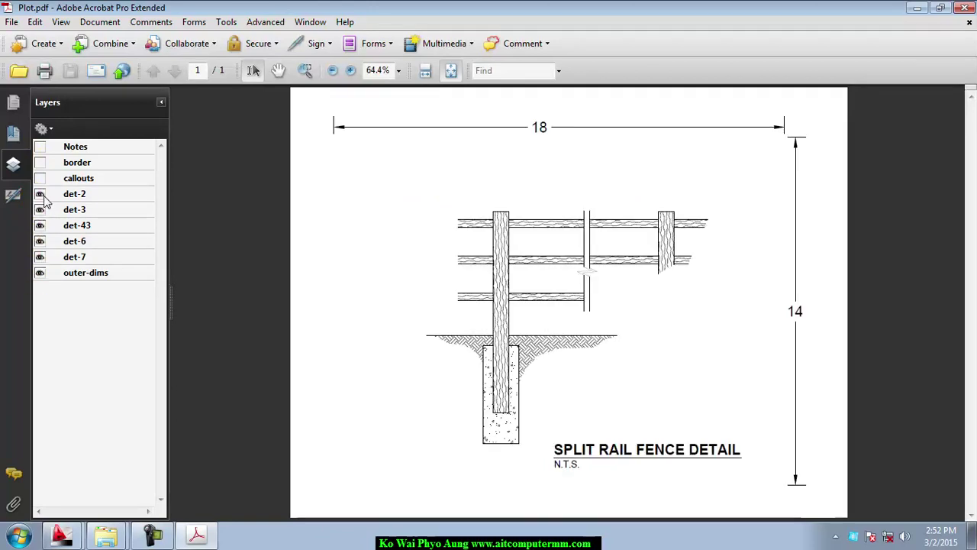
pyautogui.click(40, 179)
pyautogui.click(39, 162)
pyautogui.click(41, 147)
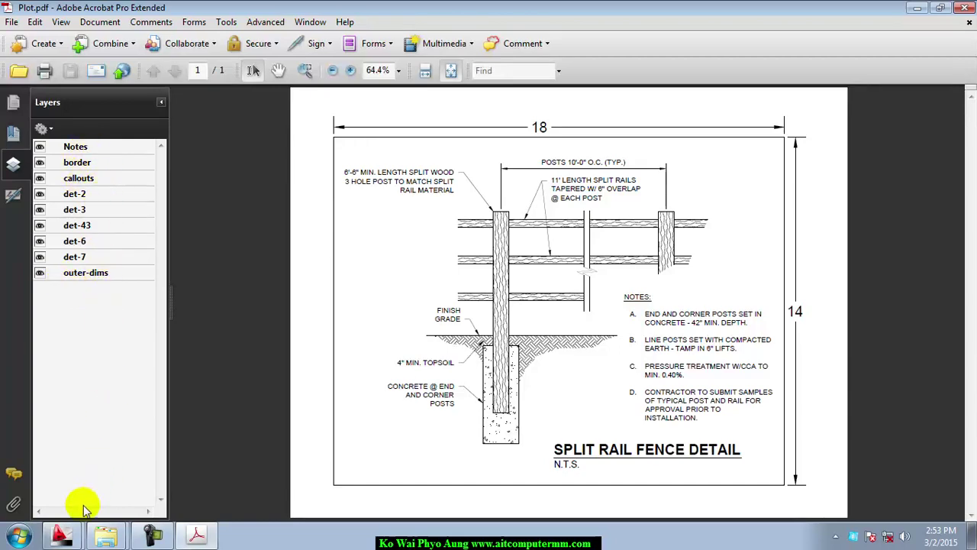
pyautogui.click(74, 537)
pyautogui.click(65, 504)
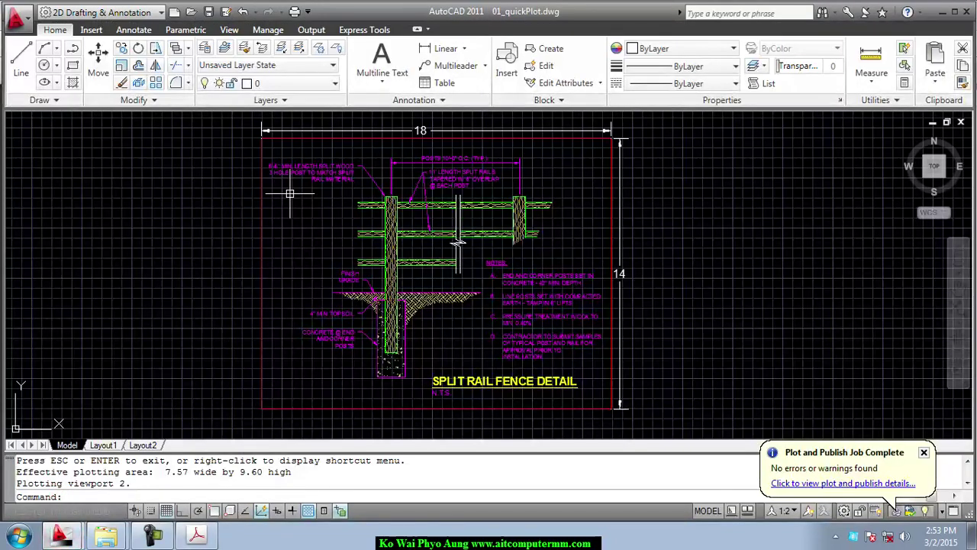
pyautogui.click(333, 86)
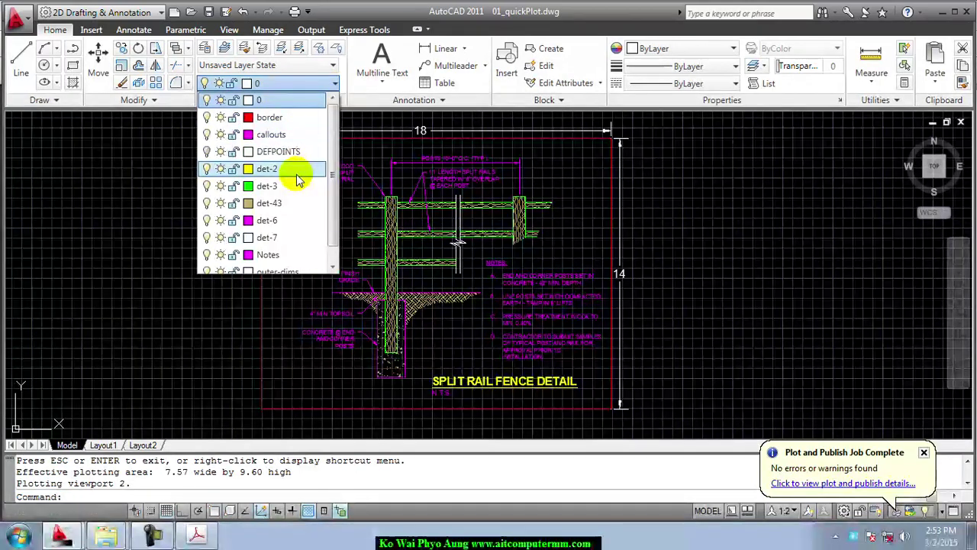
pyautogui.scroll(-1, 337, 195)
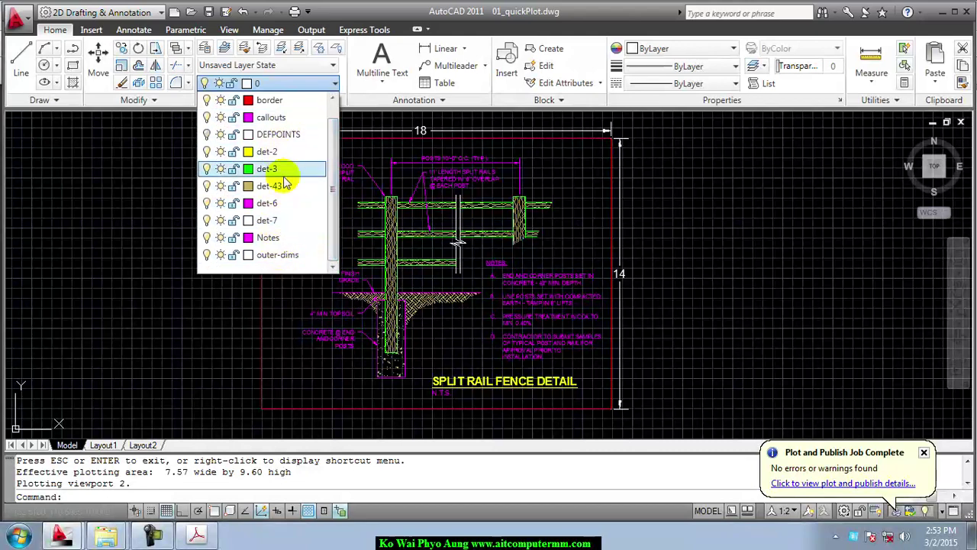
pyautogui.click(191, 536)
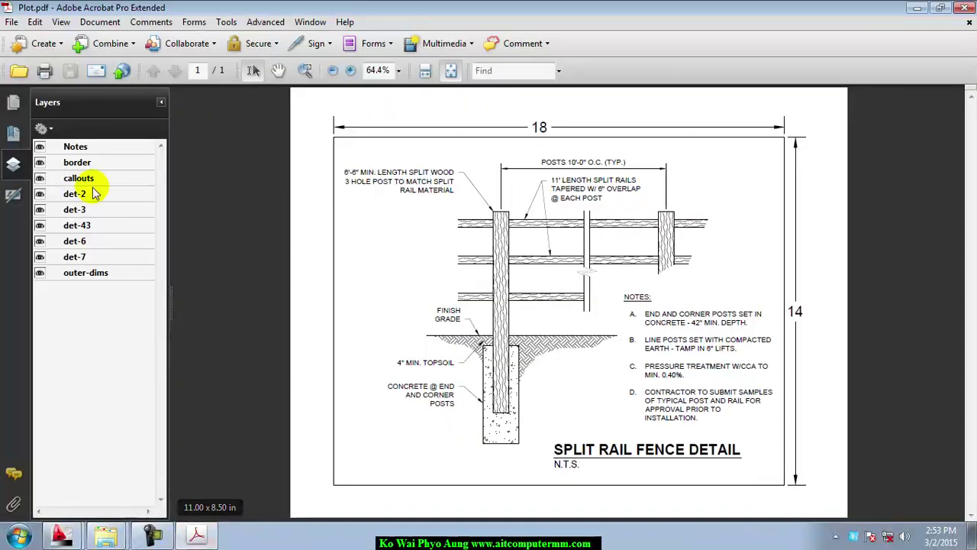